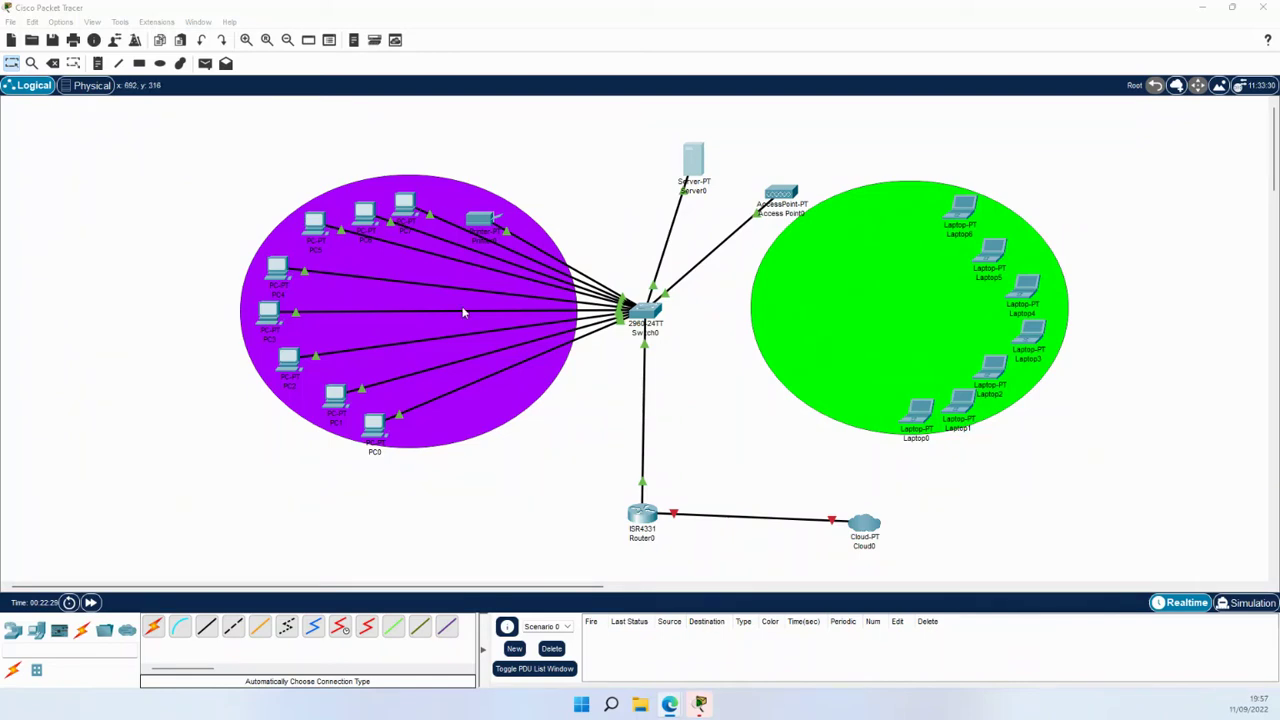
- Open Router0's command line and exit the current configuration submode
{"action": "left_click", "coordinate": [643, 516]}
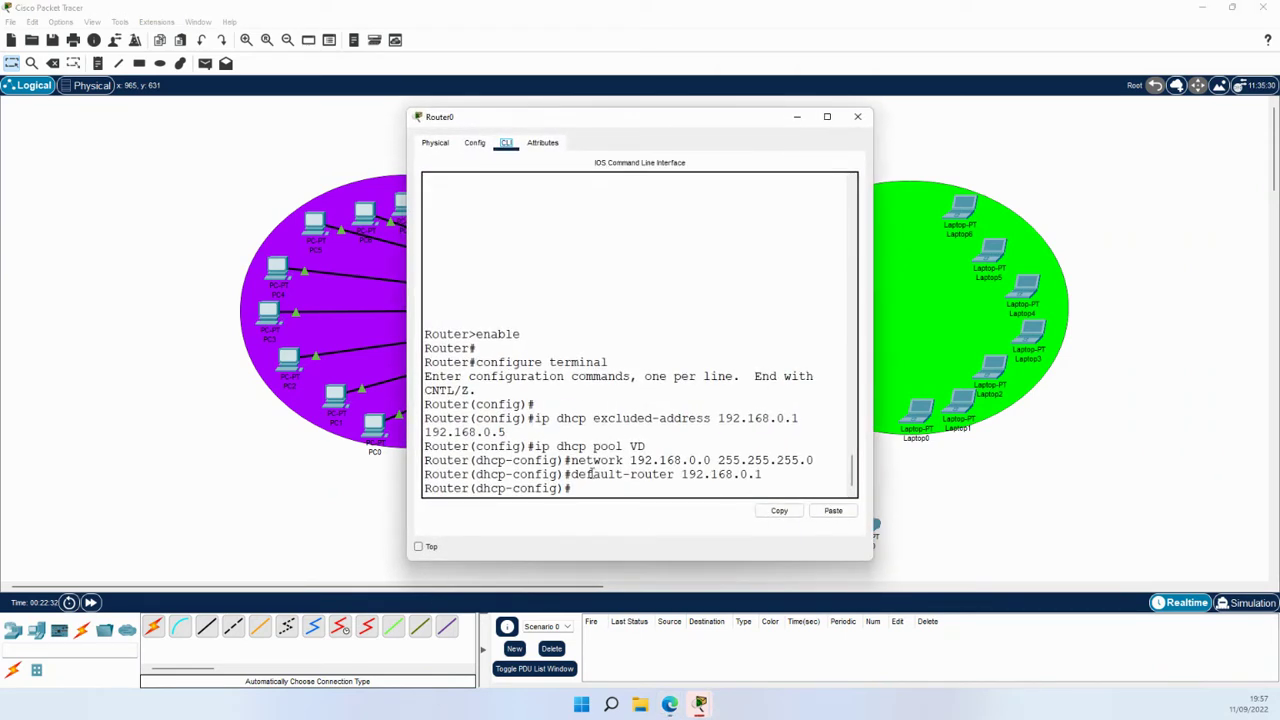
{"action": "left_click", "coordinate": [592, 489]}
{"action": "type", "text": "exit"}
{"action": "key", "text": "Return"}
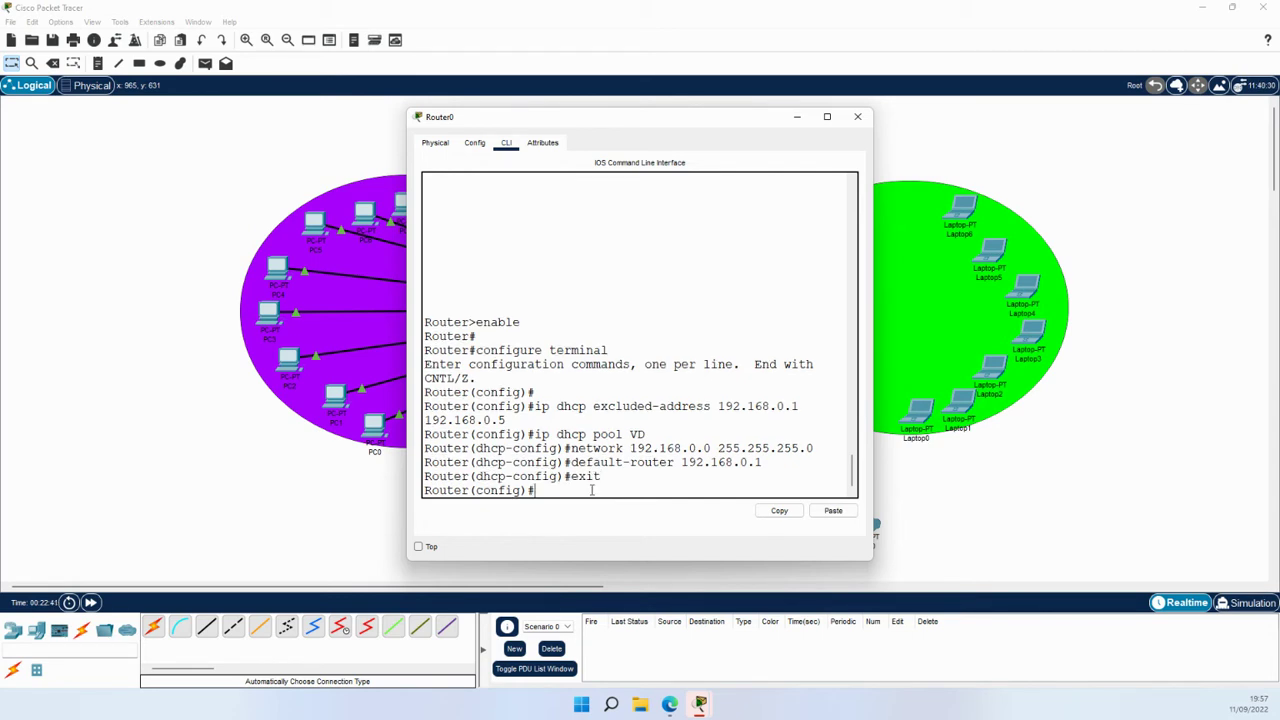
- Set dns-server 192.168.0.3 in DHCP pool VD and exit back to privileged mode
{"action": "type", "text": "ip dhcp pool VD"}
{"action": "key", "text": "Return"}
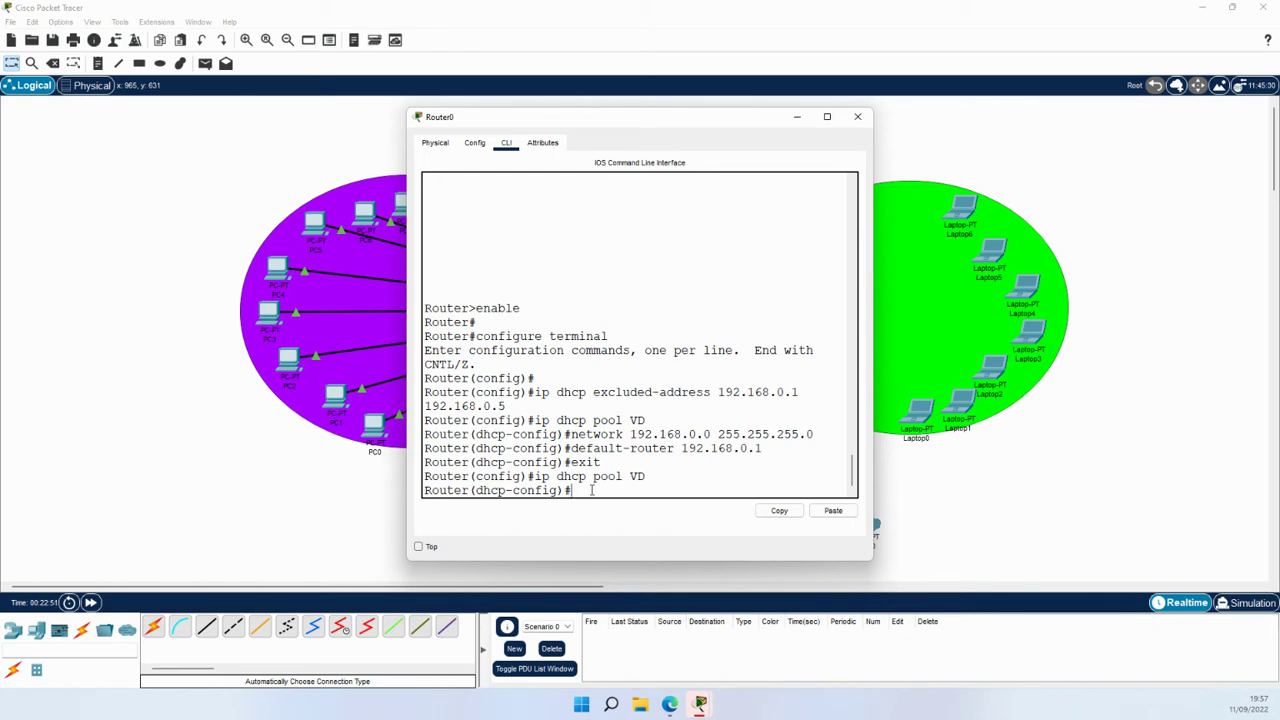
{"action": "type", "text": "dns-server 192.168.0.3"}
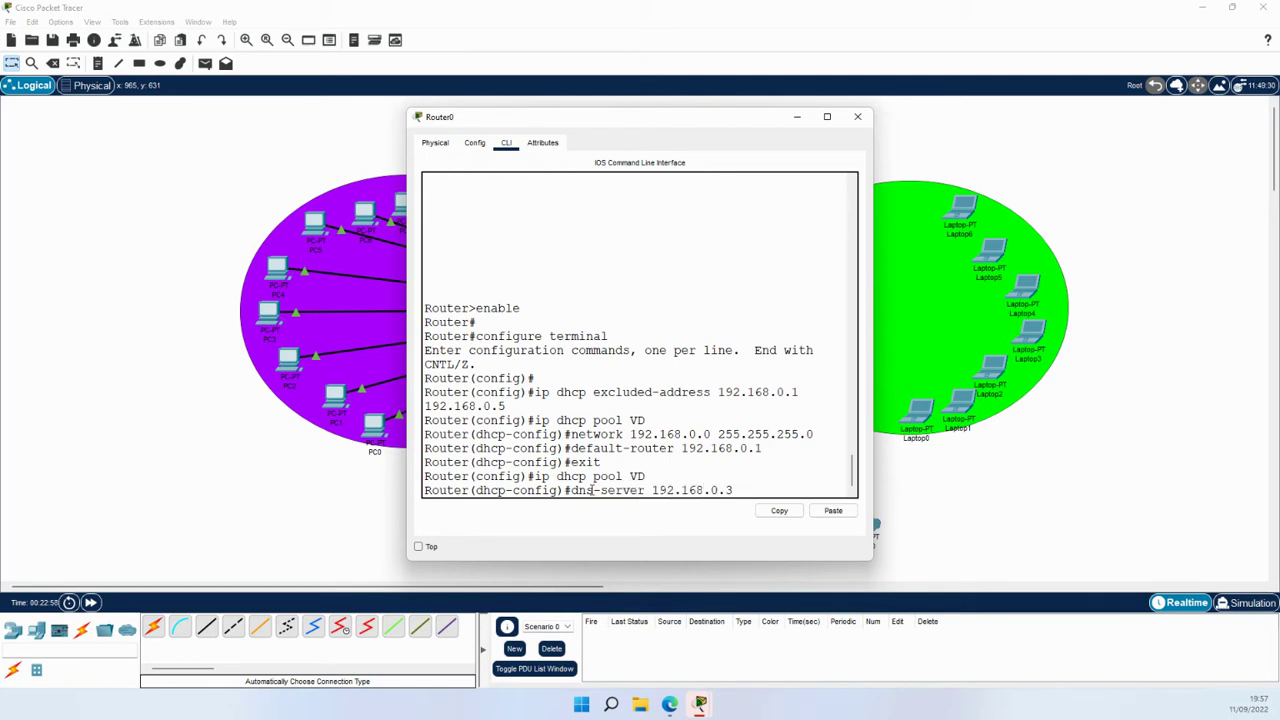
{"action": "key", "text": "Return"}
{"action": "key", "text": "Return"}
{"action": "type", "text": "exit"}
{"action": "key", "text": "Return"}
{"action": "key", "text": "Return"}
{"action": "type", "text": "exit"}
{"action": "key", "text": "Return"}
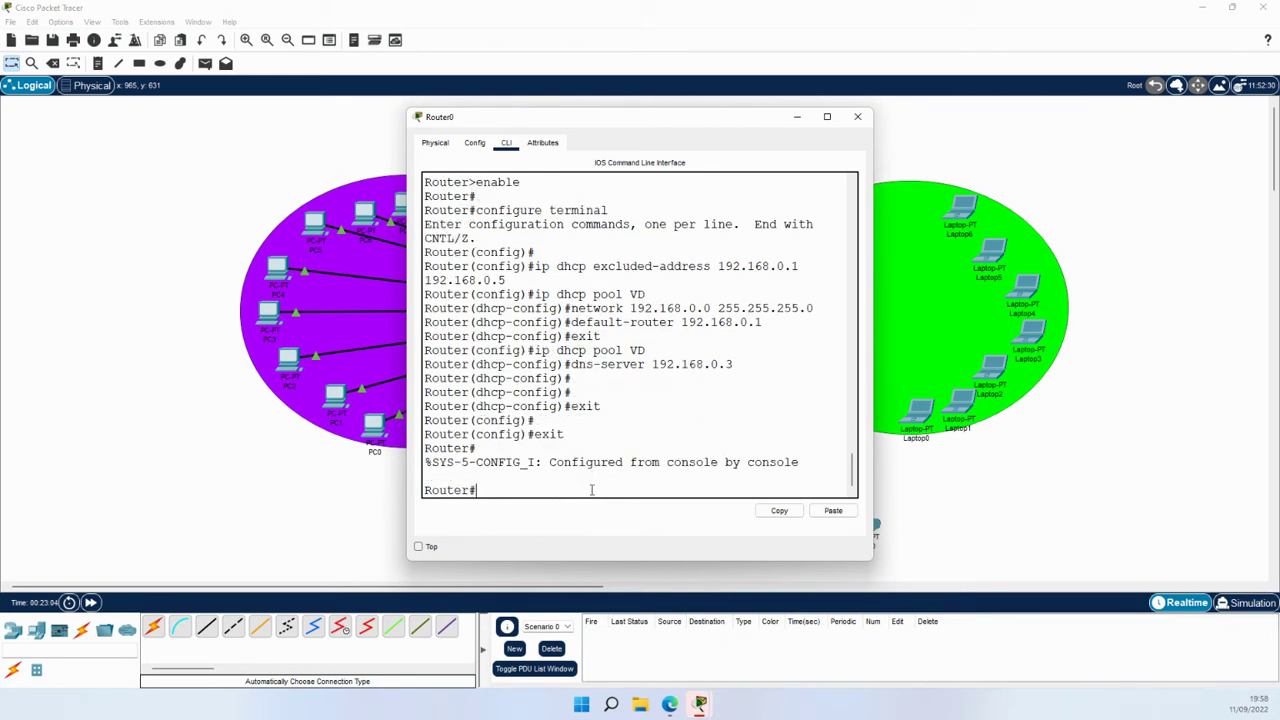
- Run copy running-config startup-config on Router0, then close the router window
{"action": "type", "text": "copy running"}
{"action": "key", "text": "BackSpace"}
{"action": "key", "text": "Tab"}
{"action": "type", "text": "sta"}
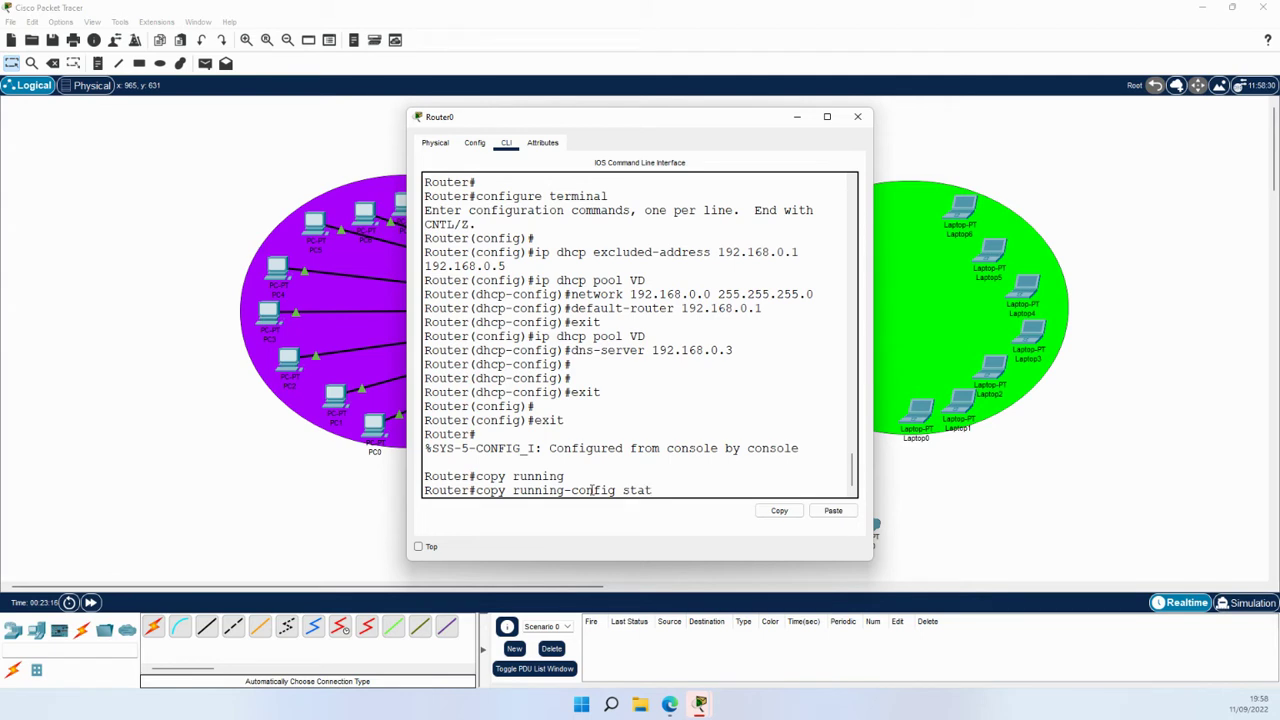
{"action": "key", "text": "Tab"}
{"action": "key", "text": "BackSpace"}
{"action": "type", "text": "rt"}
{"action": "key", "text": "Tab"}
{"action": "key", "text": "Return"}
{"action": "key", "text": "Return"}
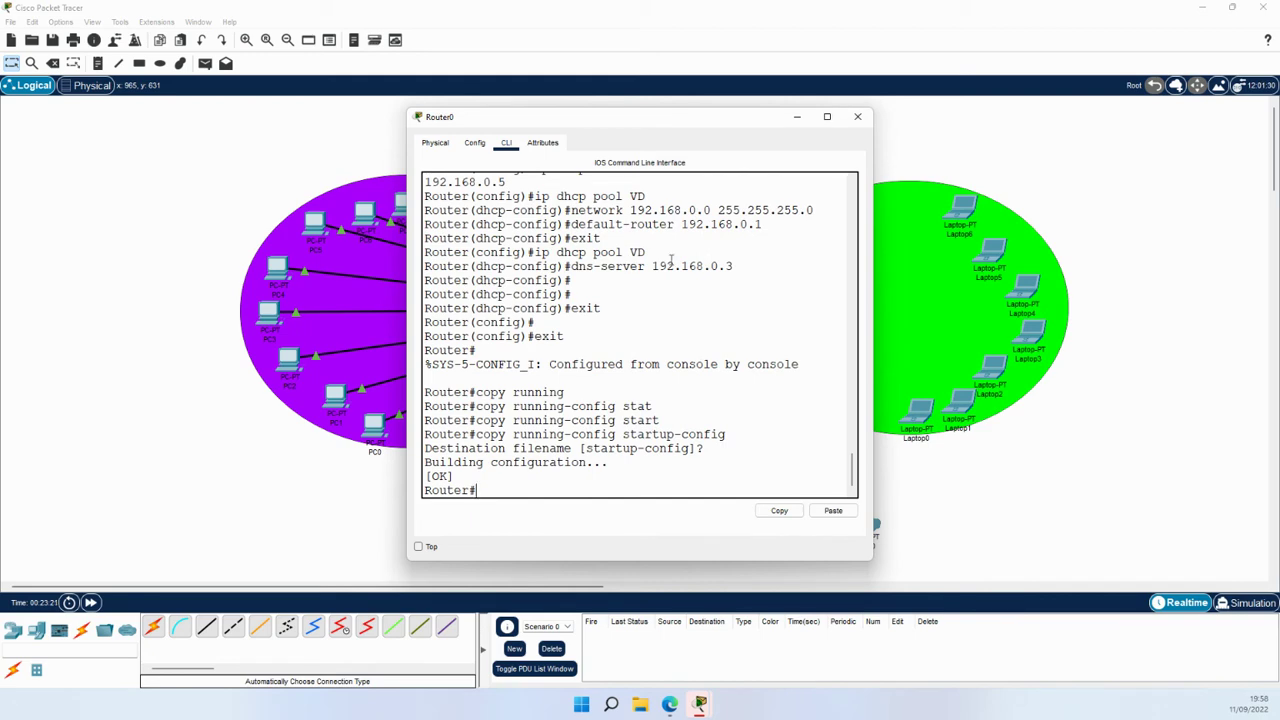
{"action": "left_click", "coordinate": [857, 116]}
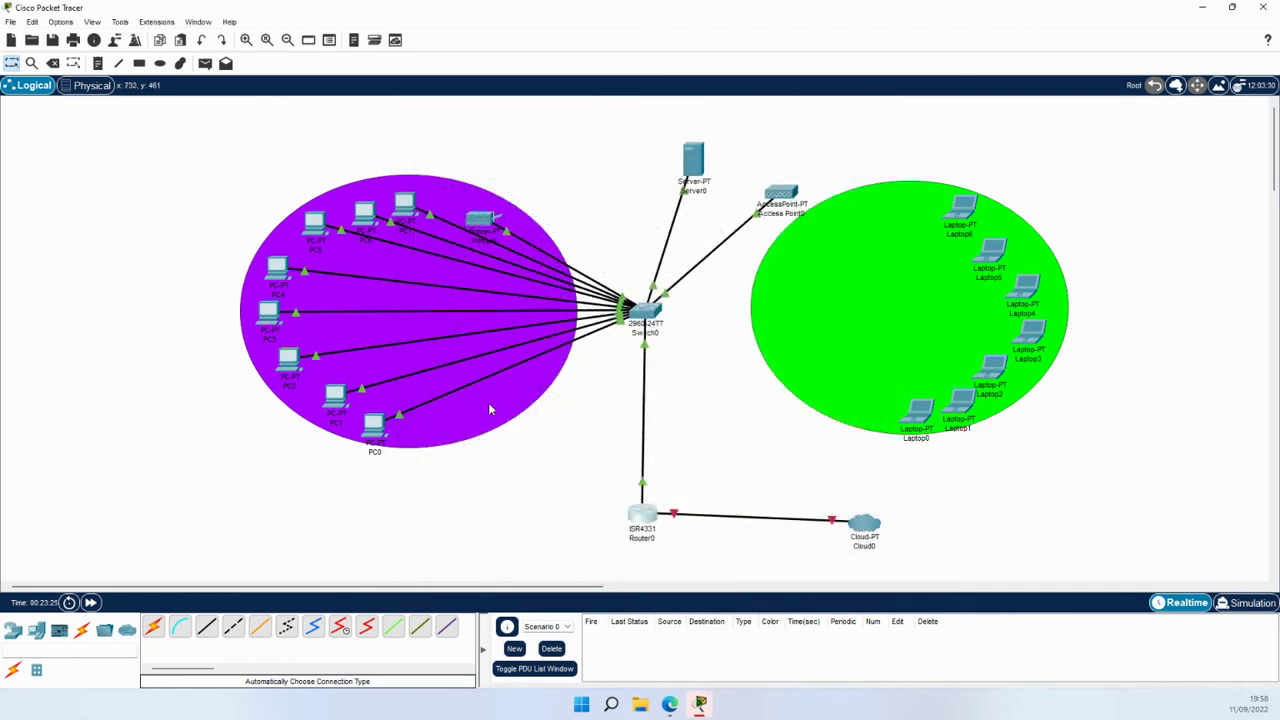
- Toggle PC0 from Static back to DHCP to get DNS 192.168.0.3, then close PC0
{"action": "left_click", "coordinate": [378, 431]}
{"action": "left_click", "coordinate": [466, 200]}
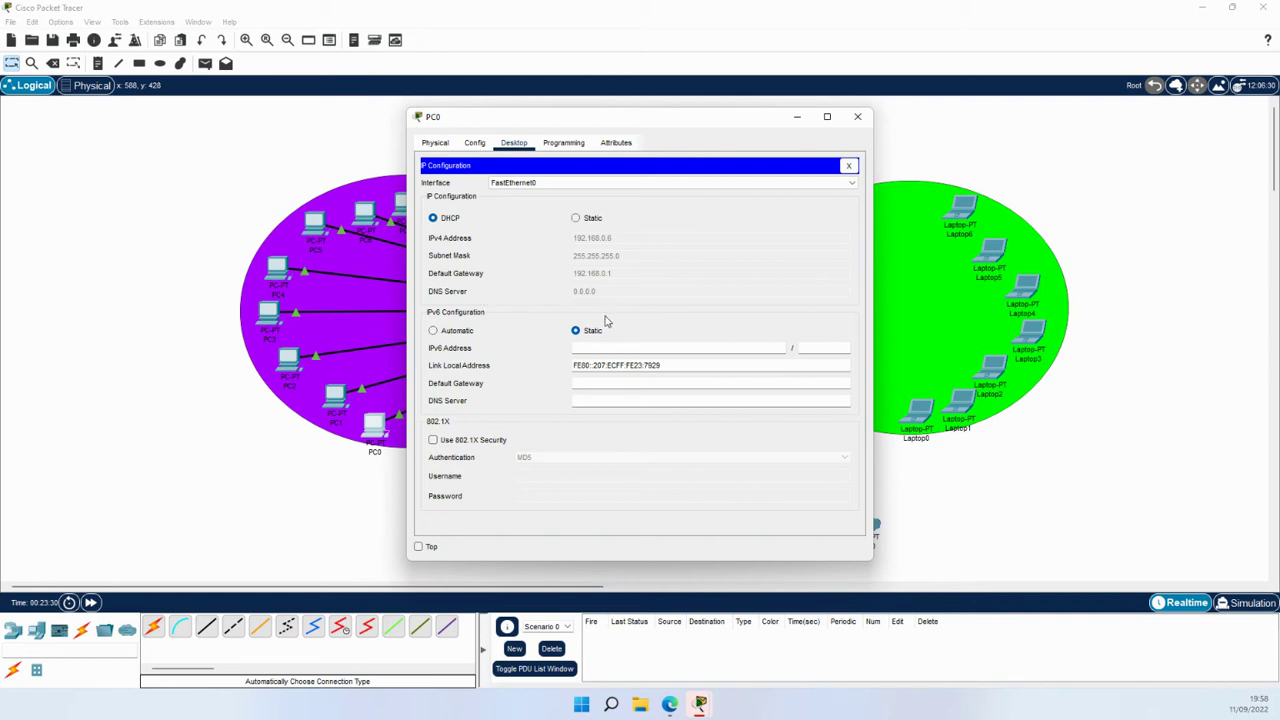
{"action": "left_click", "coordinate": [576, 219]}
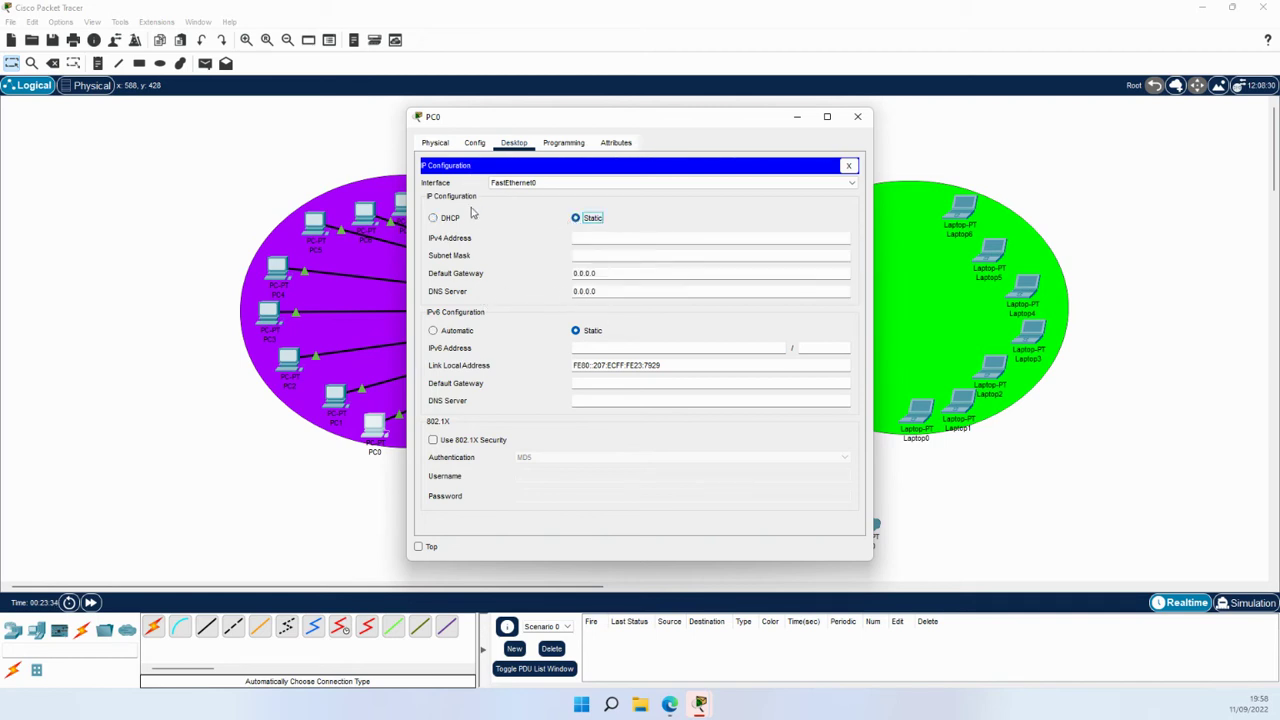
{"action": "left_click", "coordinate": [433, 219]}
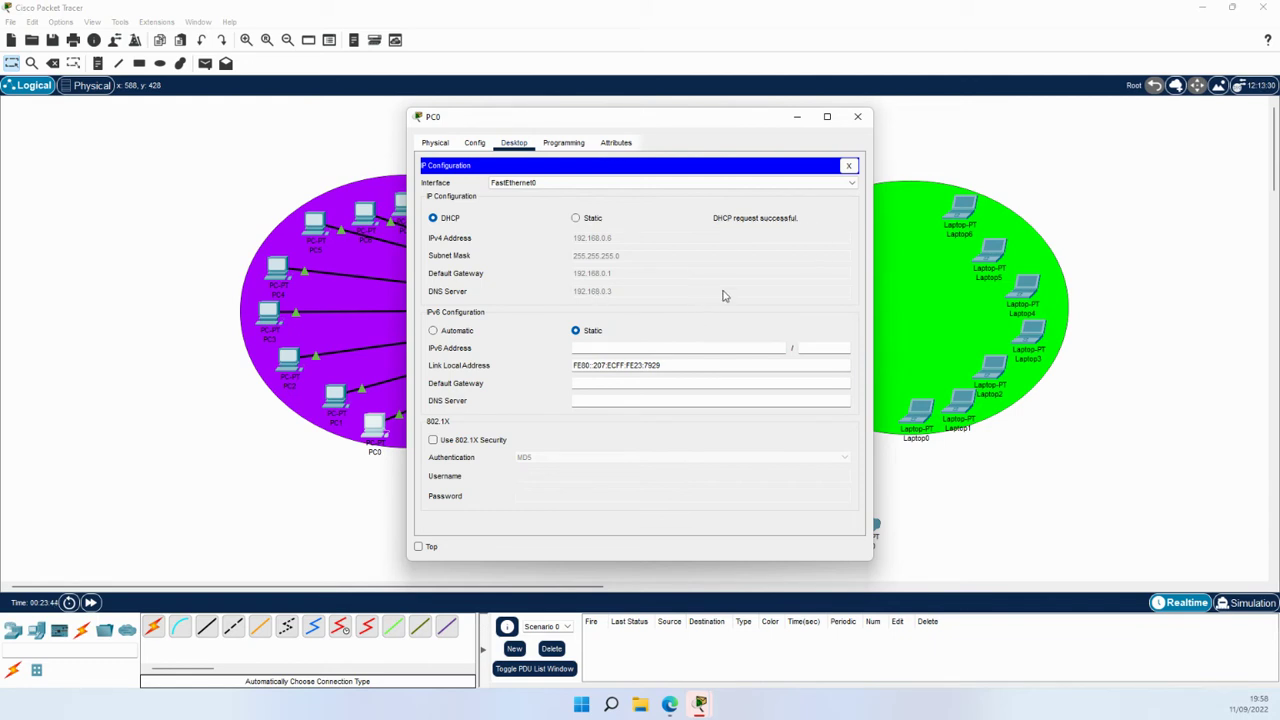
{"action": "left_click", "coordinate": [857, 118]}
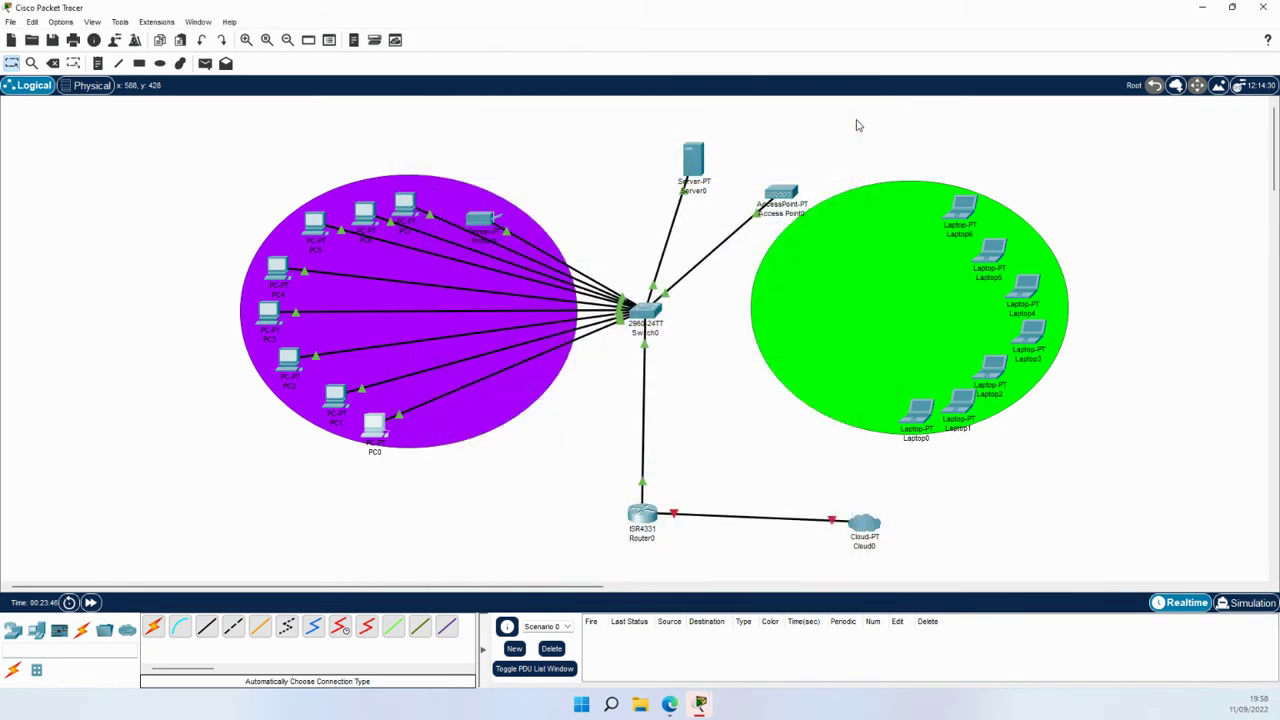
- Give Server0 the static IPv4 address 192.168.0.3 with mask 255.255.255.0
{"action": "left_click", "coordinate": [694, 166]}
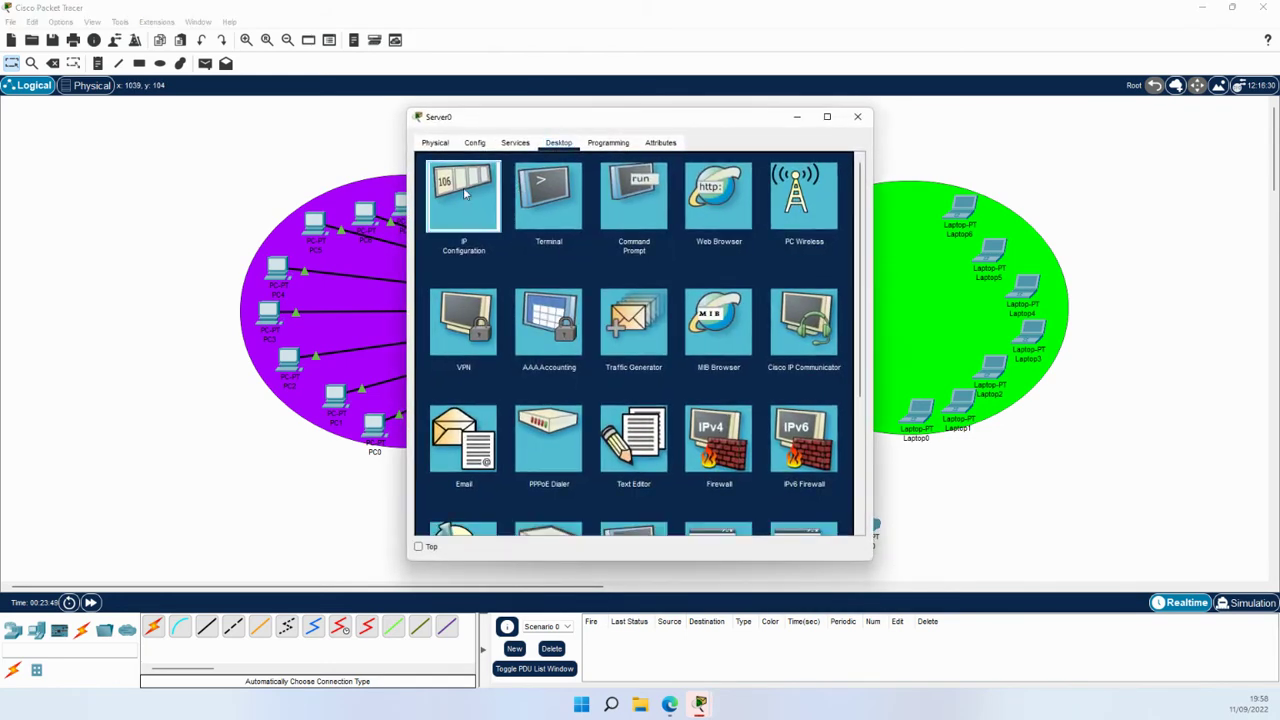
{"action": "left_click", "coordinate": [465, 195]}
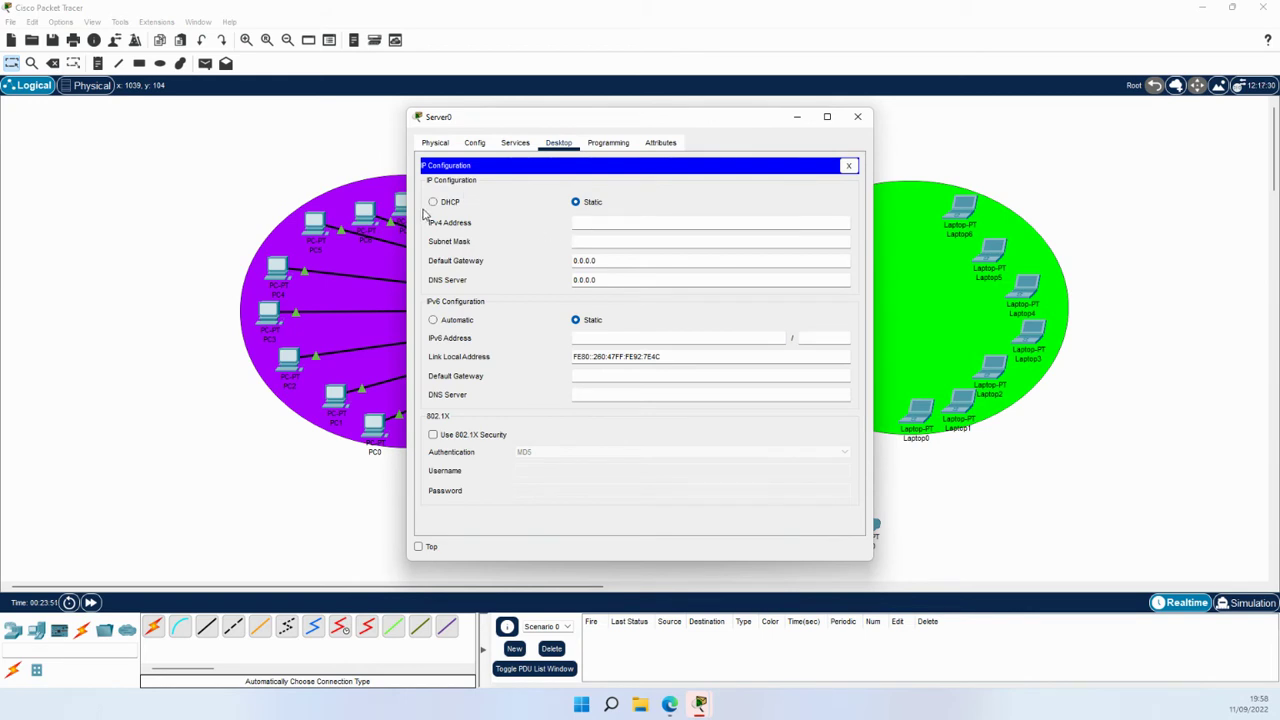
{"action": "type", "text": "192.168.0.3"}
{"action": "key", "text": "Tab"}
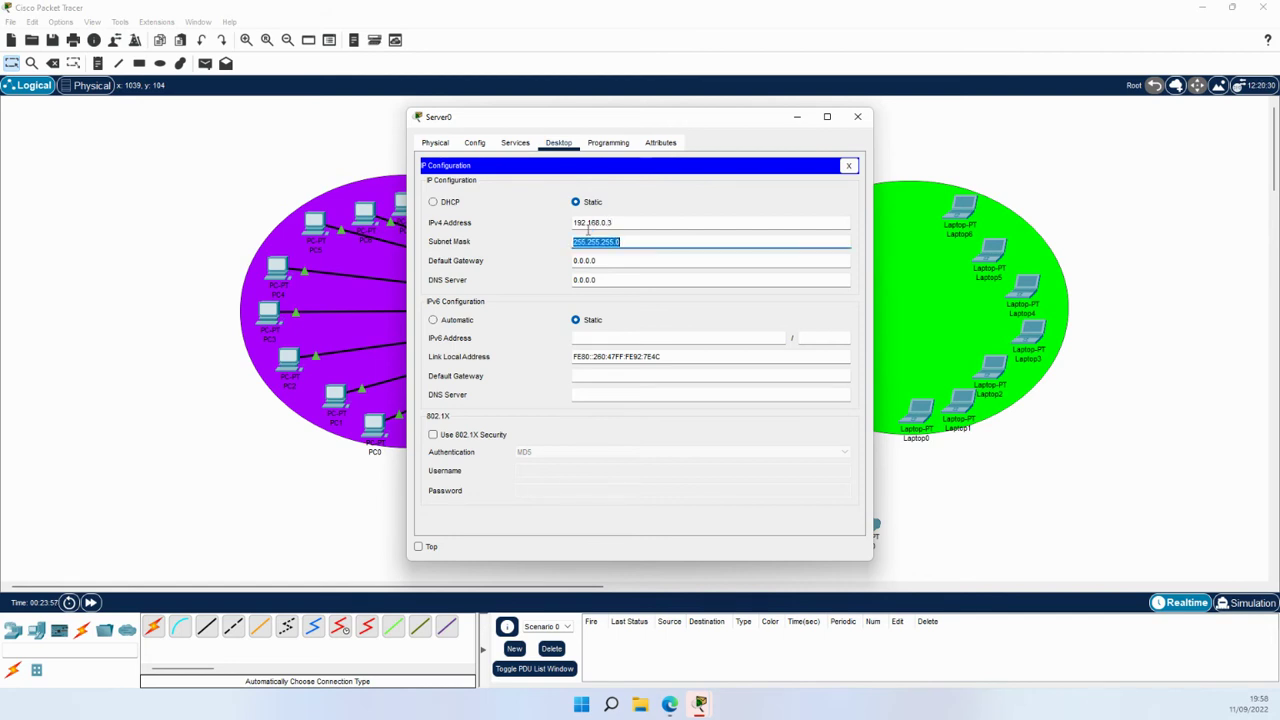
{"action": "key", "text": "Tab"}
{"action": "key", "text": "Tab"}
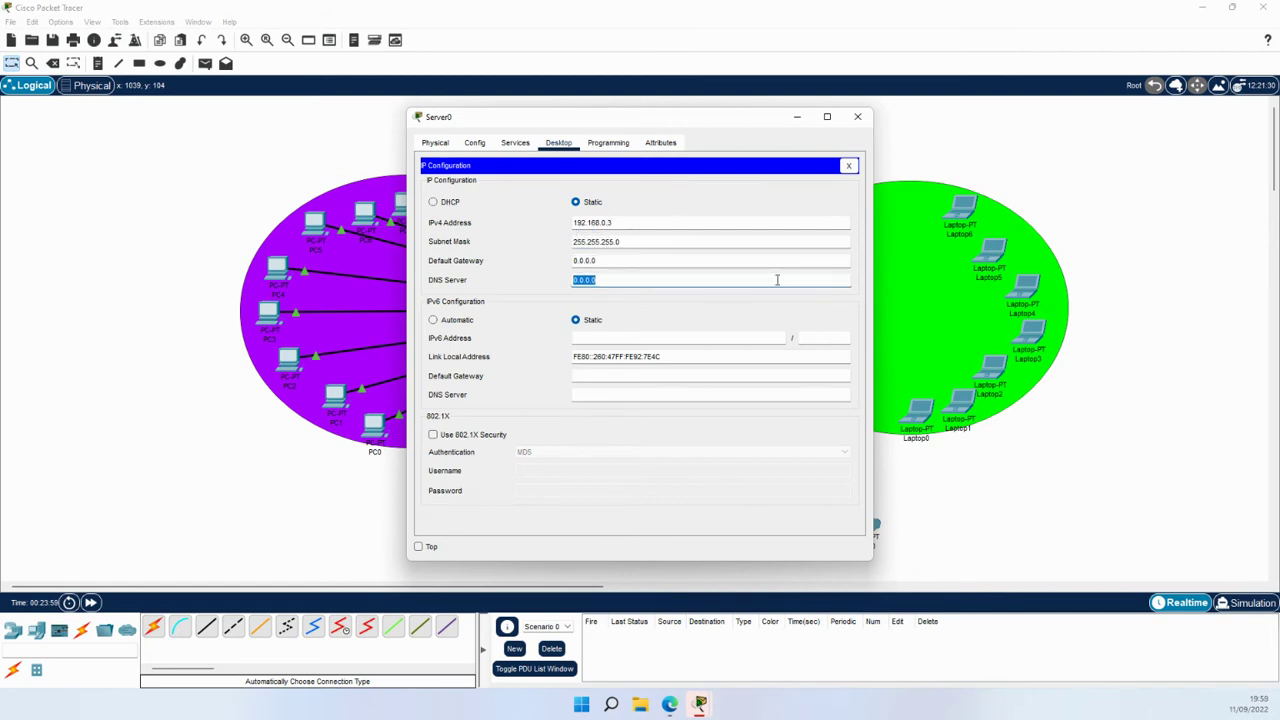
- Set Server0's default gateway to 192.168.0.1 and DNS server to 192.168.0.3
{"action": "left_click", "coordinate": [605, 259]}
{"action": "key", "text": "BackSpace"}
{"action": "key", "text": "BackSpace"}
{"action": "key", "text": "BackSpace"}
{"action": "key", "text": "BackSpace"}
{"action": "key", "text": "BackSpace"}
{"action": "key", "text": "BackSpace"}
{"action": "type", "text": "192.168.0."}
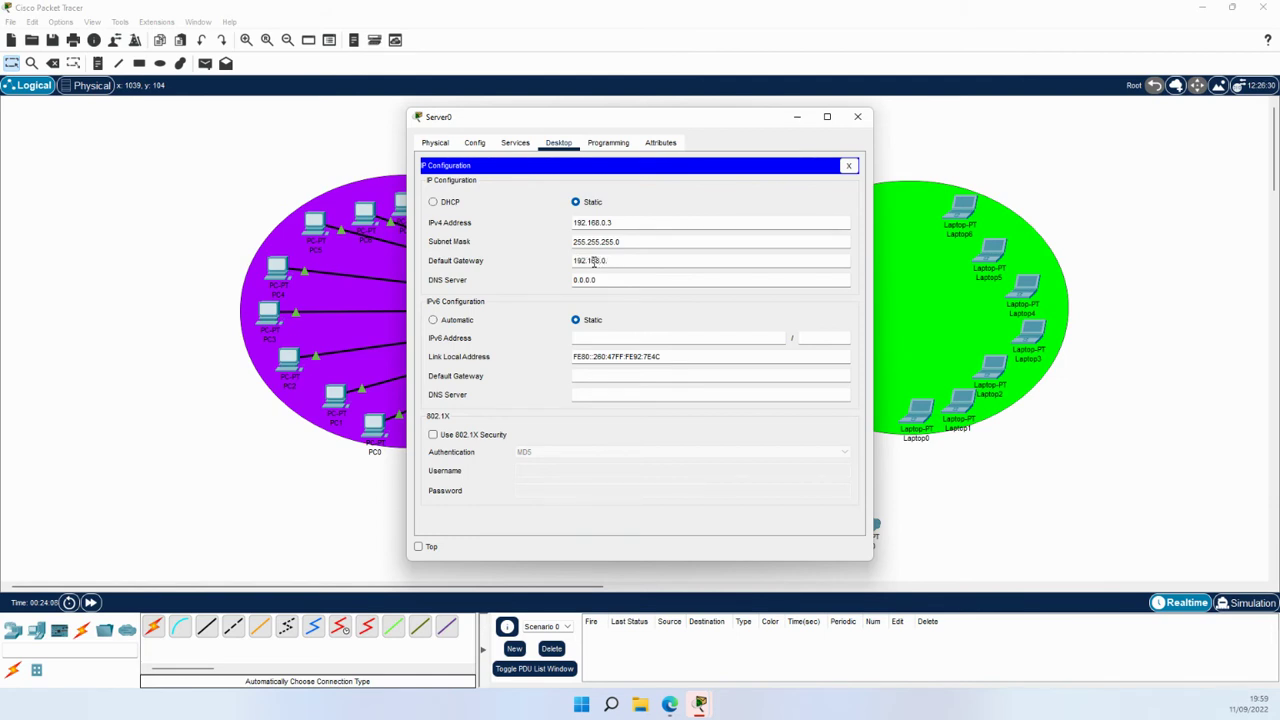
{"action": "type", "text": "1"}
{"action": "key", "text": "Tab"}
{"action": "type", "text": "192."}
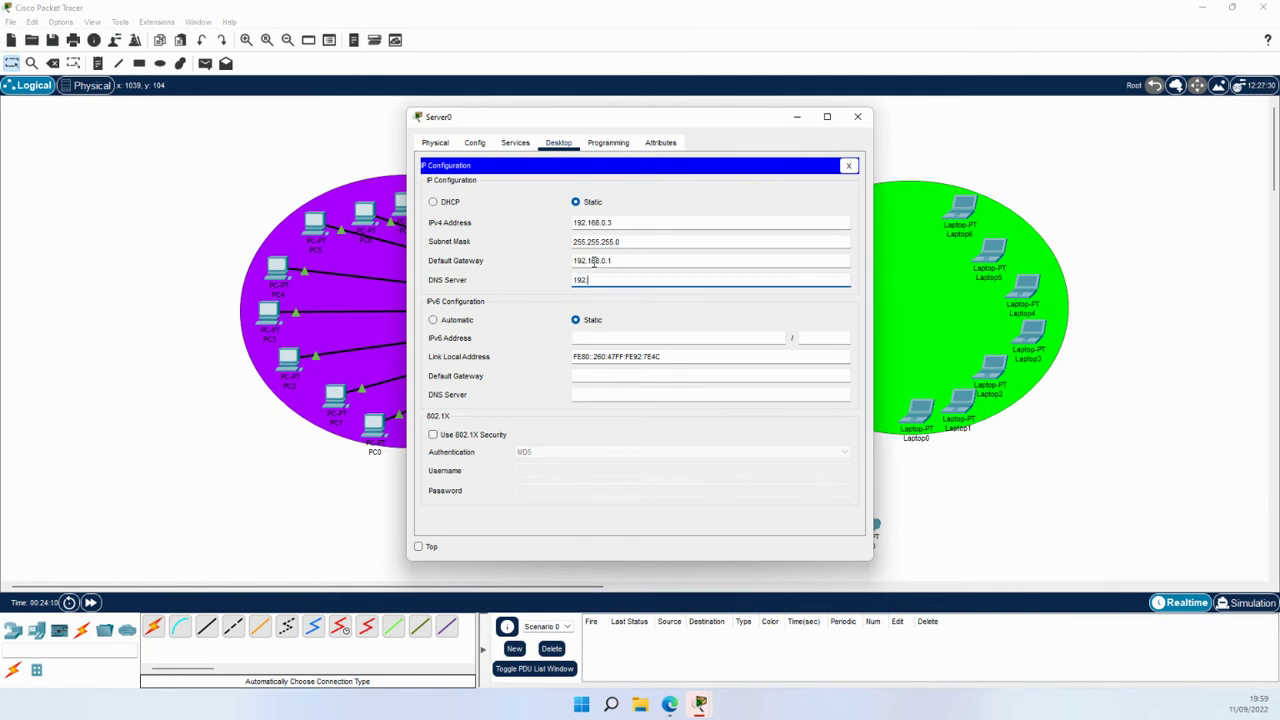
{"action": "type", "text": "168.0.3"}
{"action": "key", "text": "Tab"}
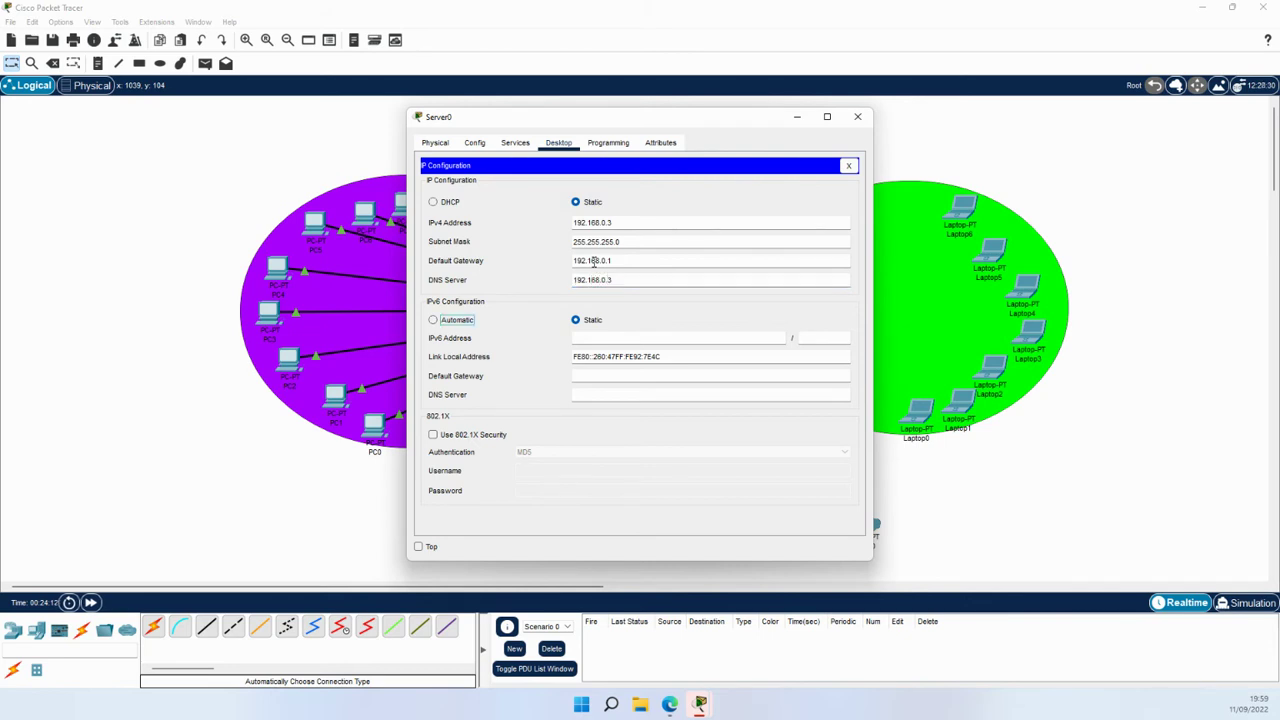
{"action": "mouse_move", "coordinate": [830, 120]}
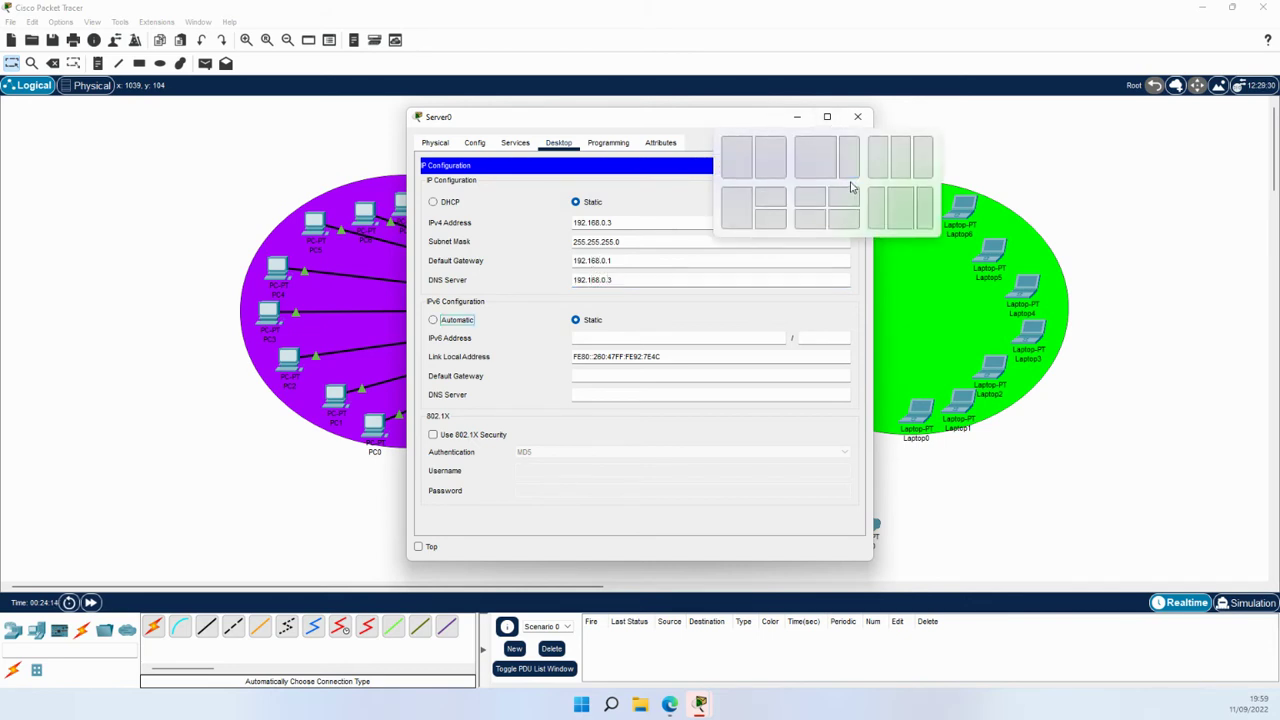
{"action": "left_click", "coordinate": [850, 166]}
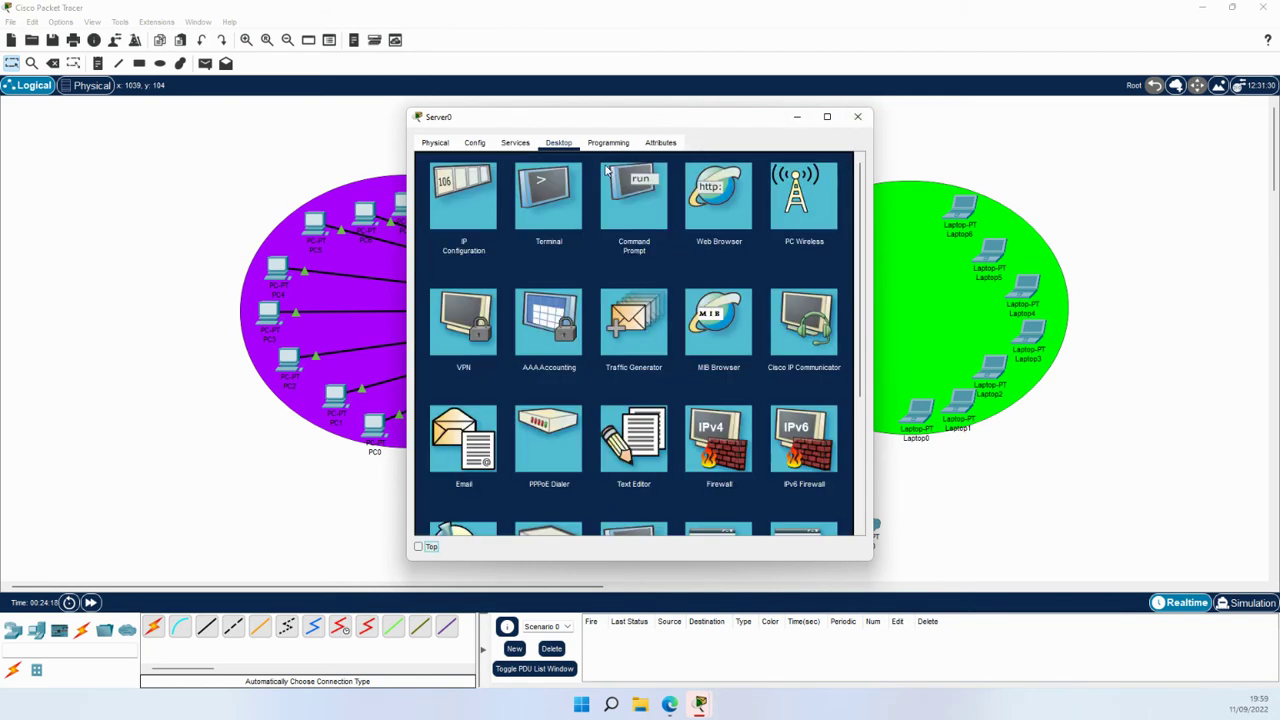
{"action": "left_click", "coordinate": [513, 148]}
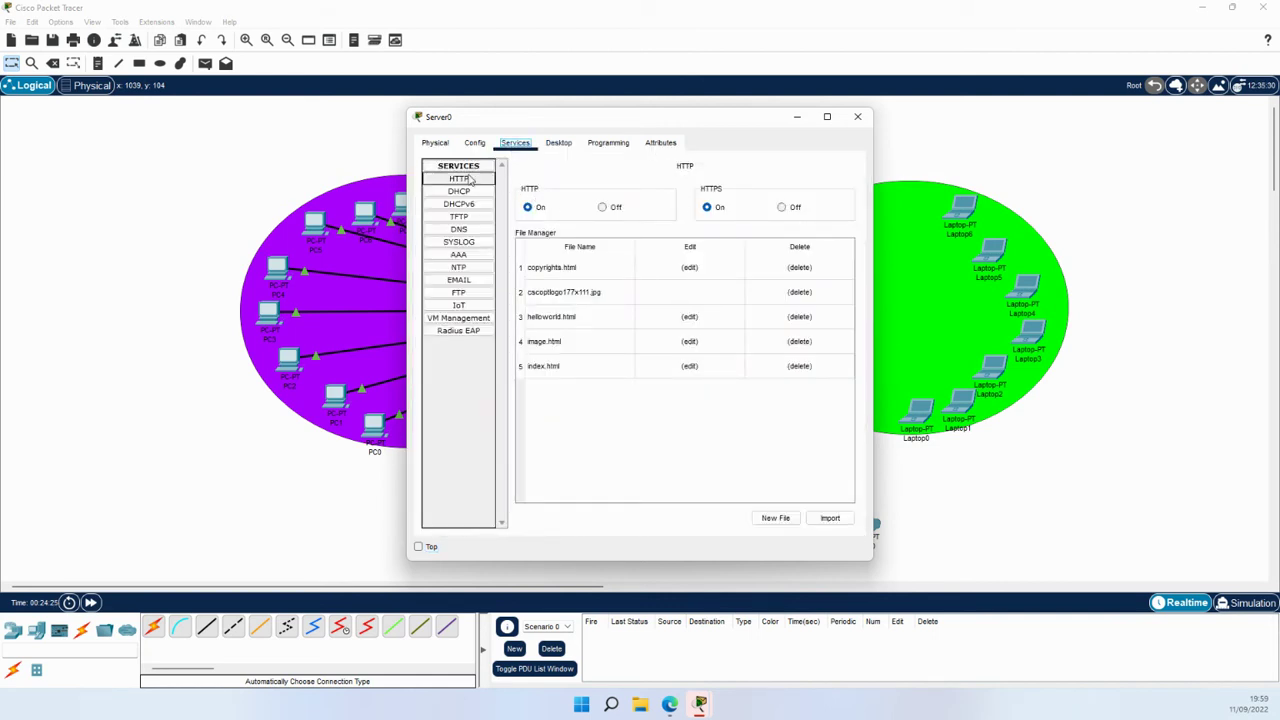
{"action": "left_click", "coordinate": [459, 229]}
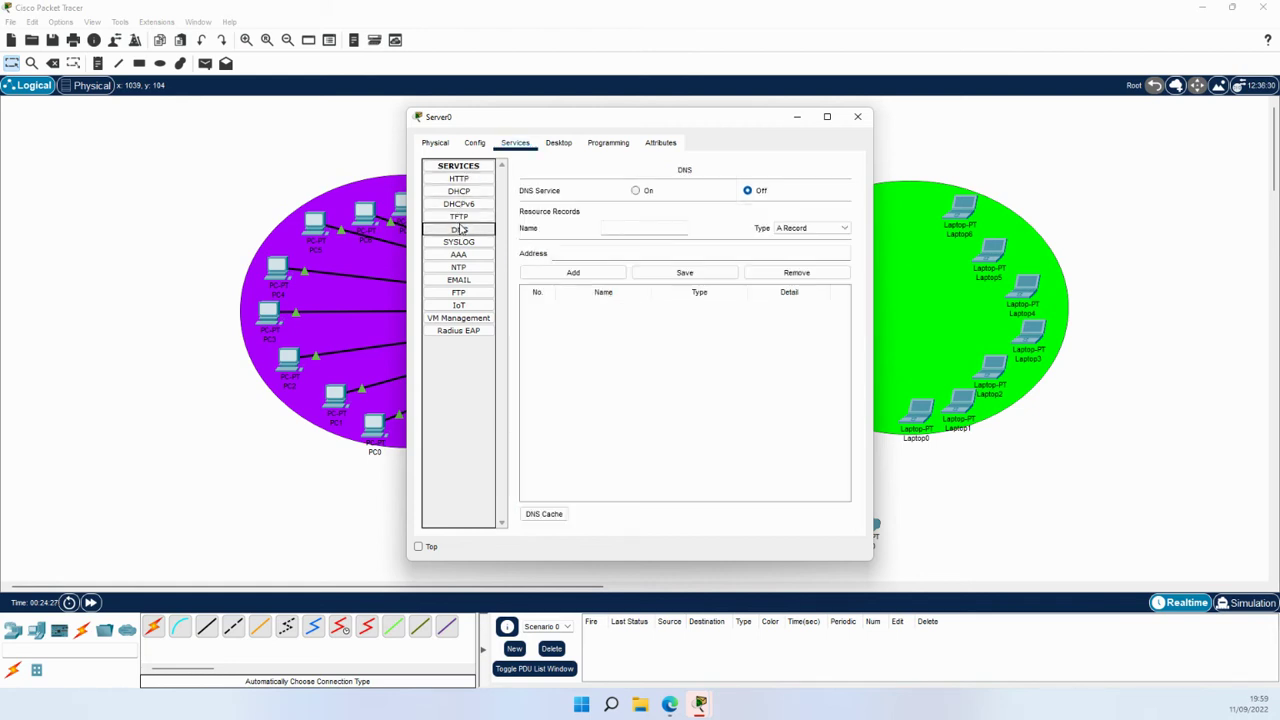
{"action": "left_click", "coordinate": [635, 192]}
{"action": "left_click", "coordinate": [628, 224]}
{"action": "type", "text": "www.vl"}
{"action": "type", "text": ".com"}
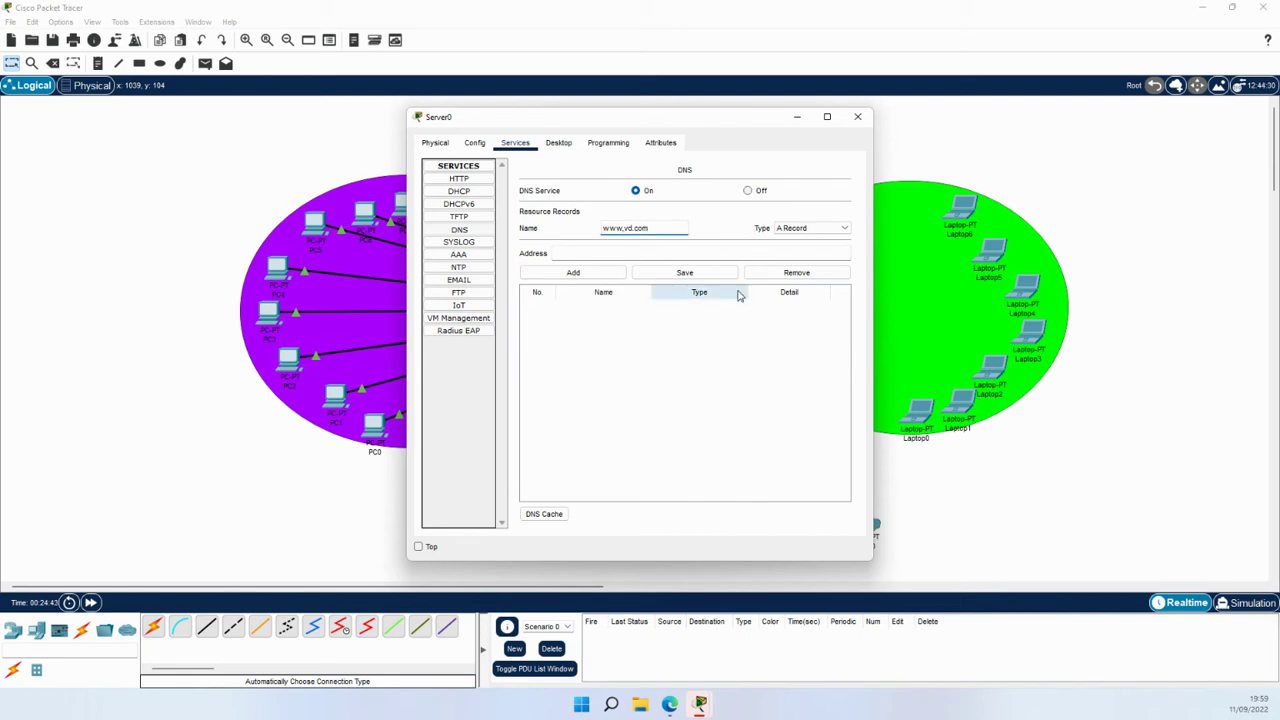
{"action": "left_click", "coordinate": [625, 229]}
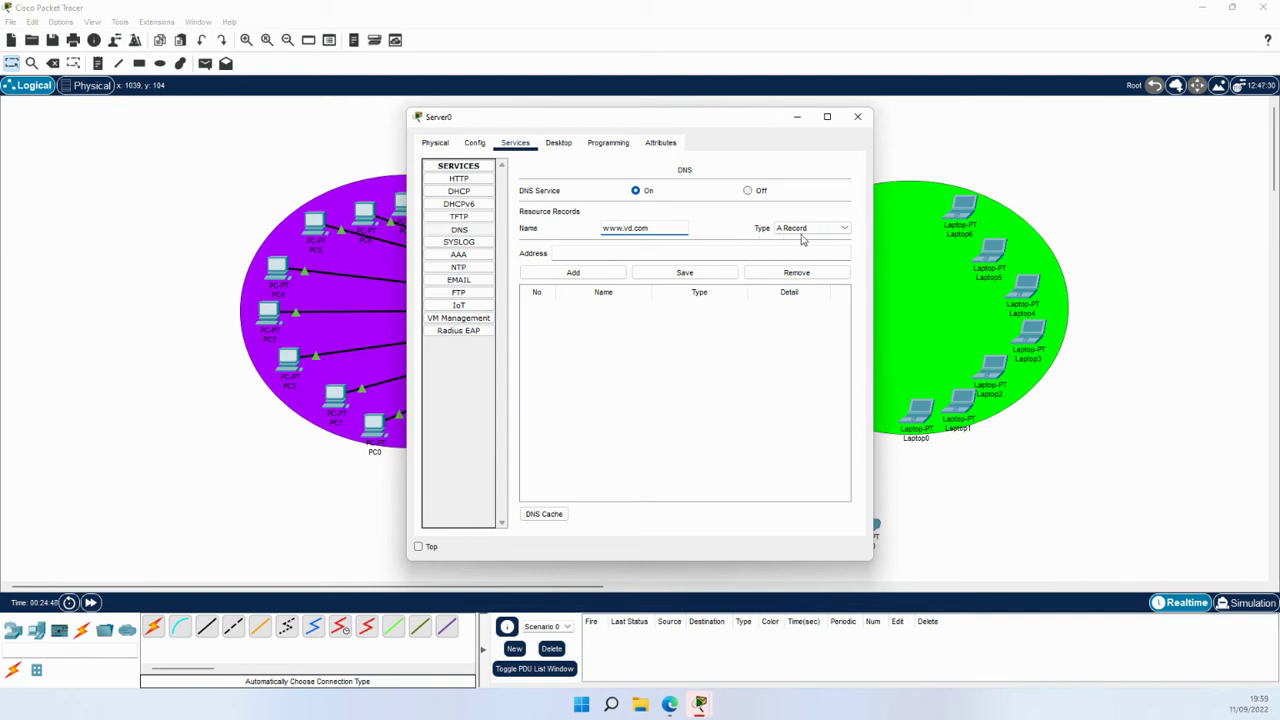
{"action": "left_click", "coordinate": [692, 253]}
- Add it as an A Record pointing to address 192.168.0.3
{"action": "left_click", "coordinate": [843, 230]}
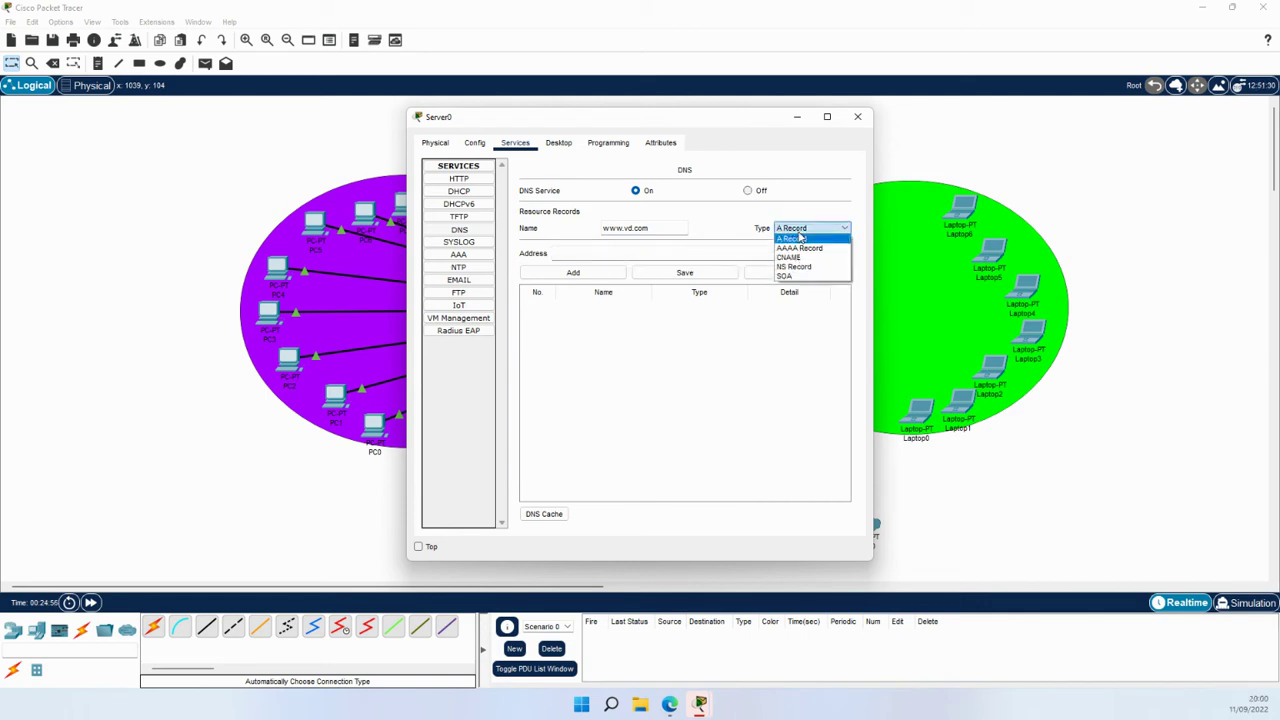
{"action": "left_click", "coordinate": [711, 222]}
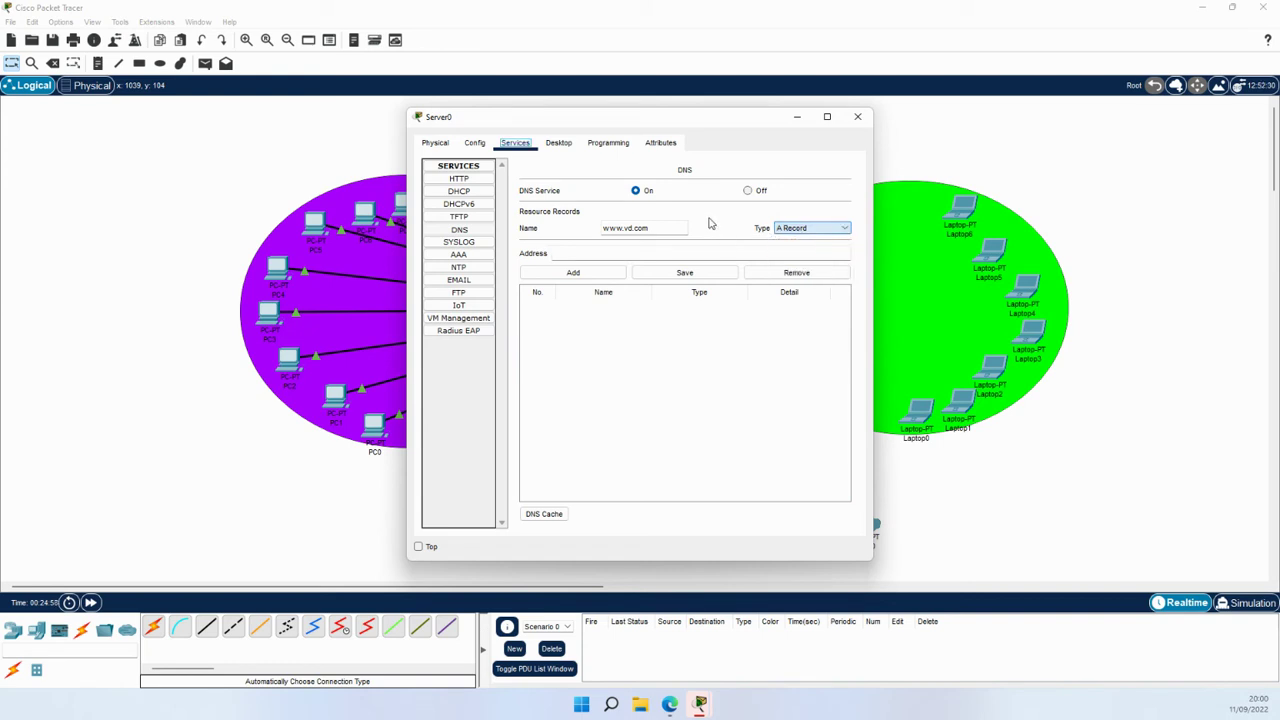
{"action": "left_click", "coordinate": [639, 254]}
{"action": "type", "text": "192.16"}
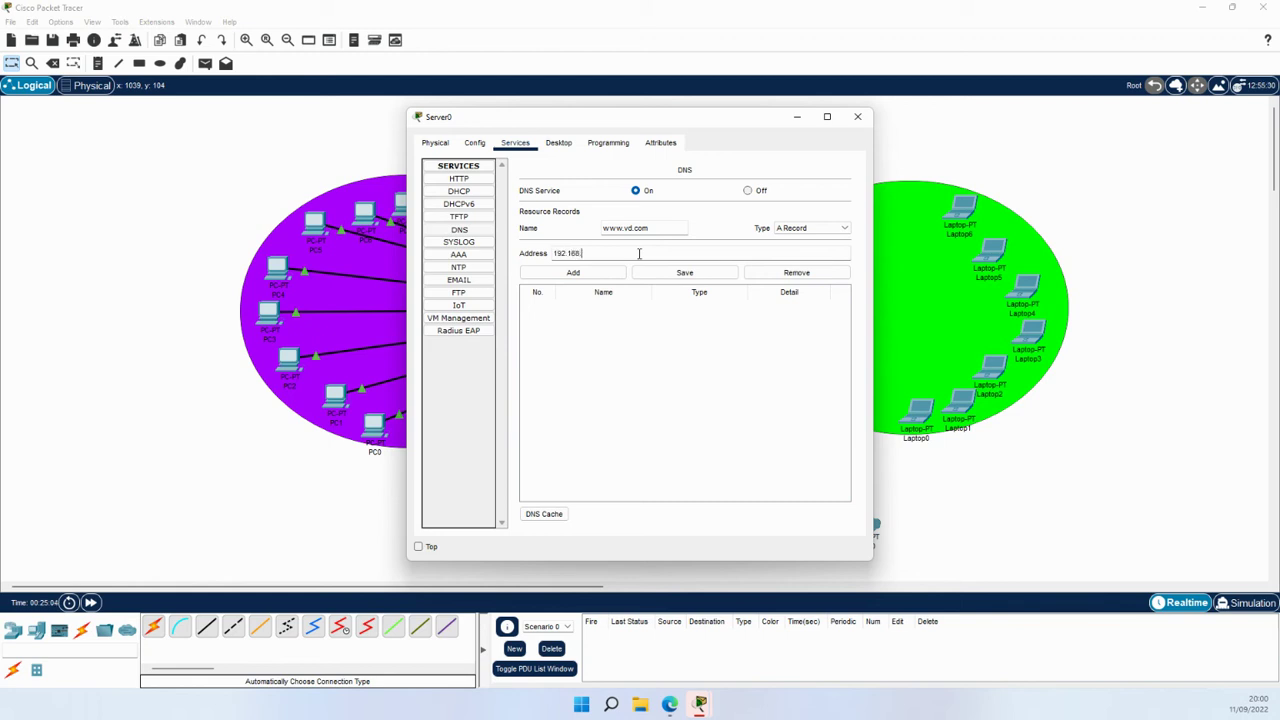
{"action": "type", "text": "8.0.4"}
{"action": "key", "text": "BackSpace"}
{"action": "type", "text": "3"}
{"action": "left_click", "coordinate": [582, 277]}
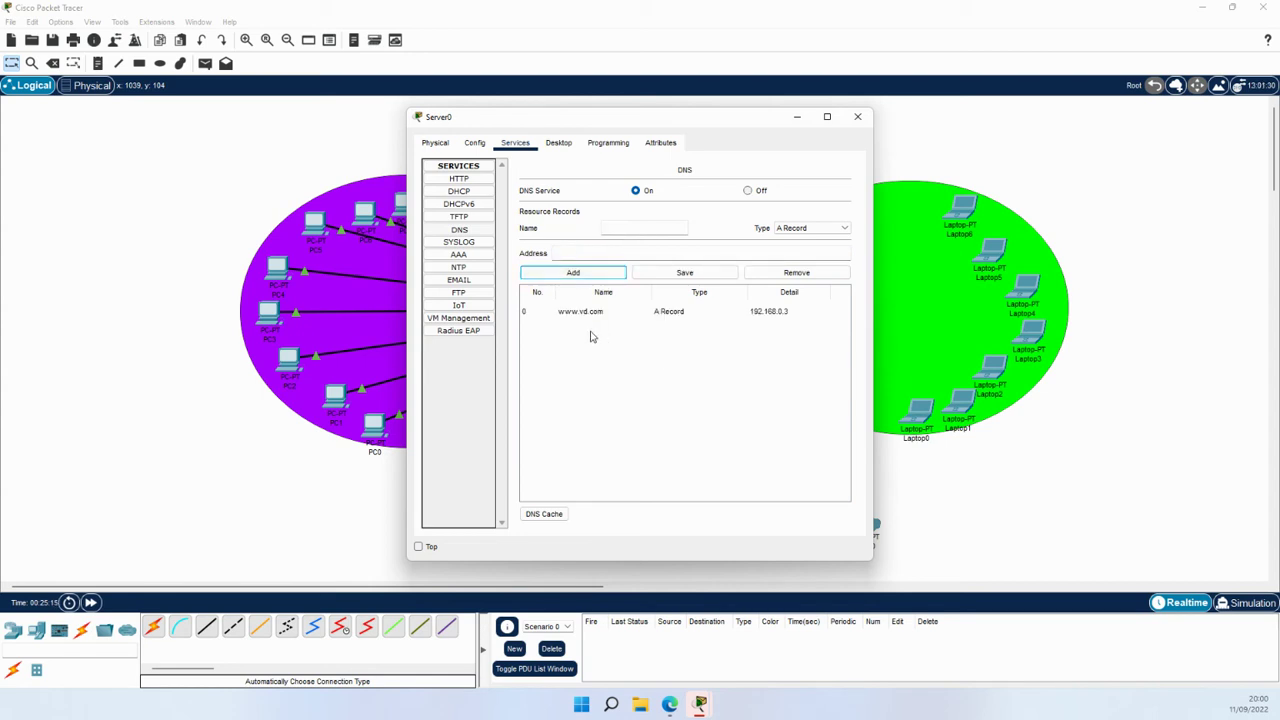
{"action": "left_click", "coordinate": [866, 119]}
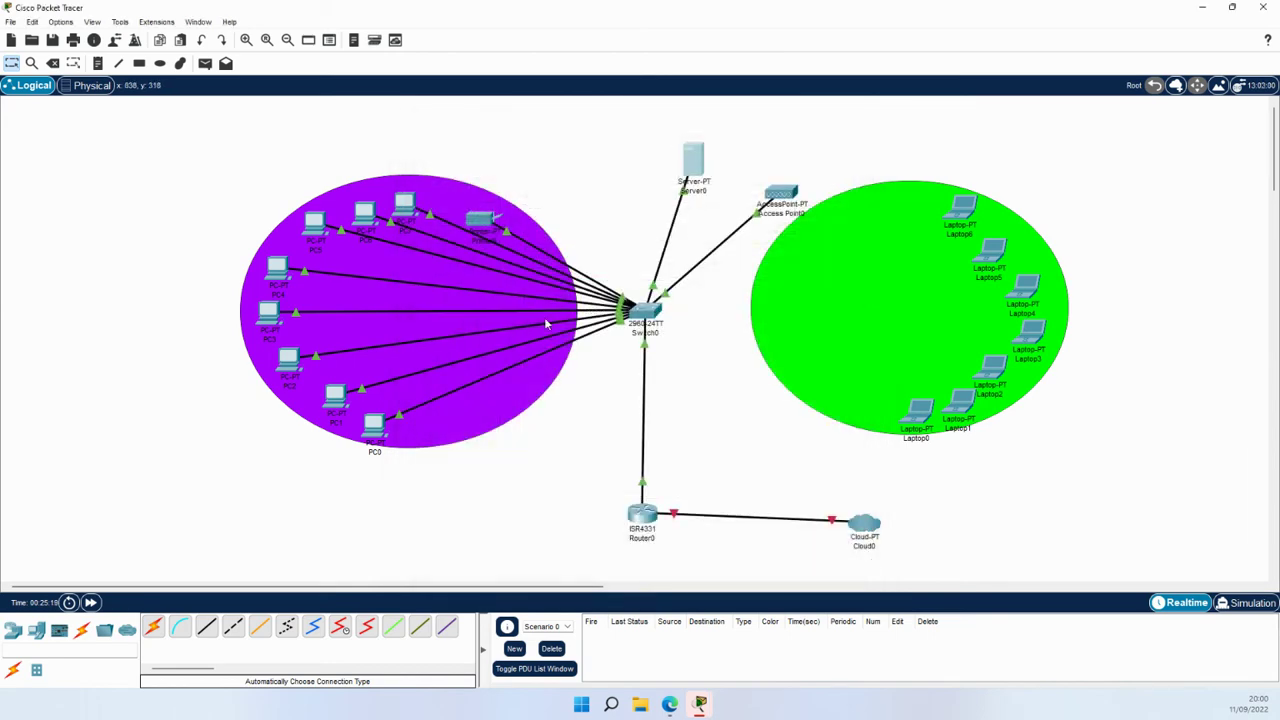
{"action": "left_click", "coordinate": [376, 428]}
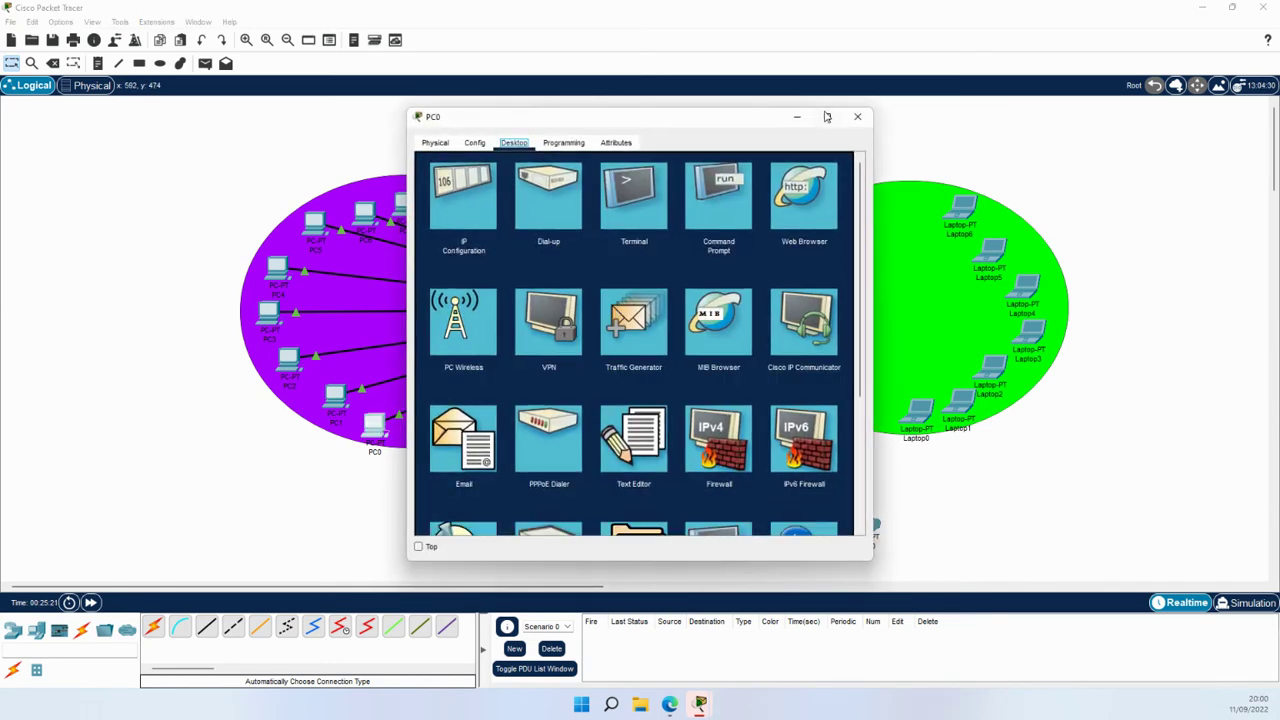
{"action": "left_click", "coordinate": [805, 203]}
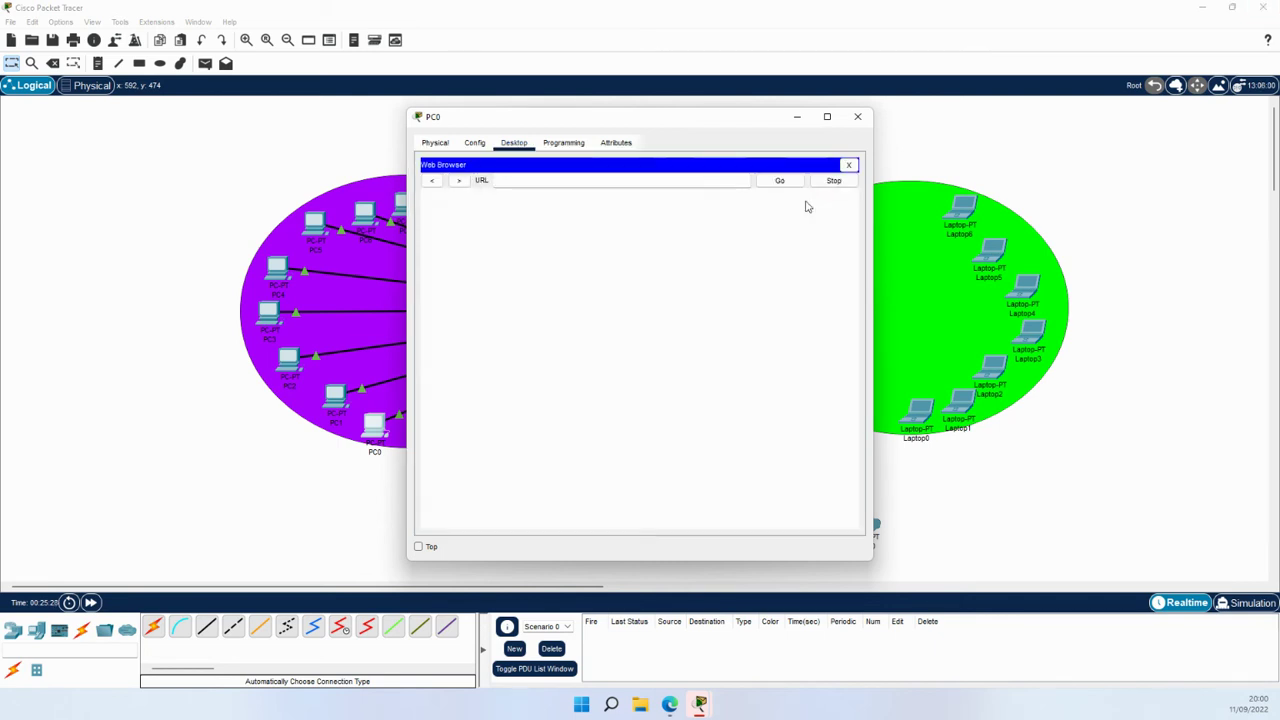
{"action": "left_click", "coordinate": [550, 180]}
{"action": "type", "text": "www.vd.com"}
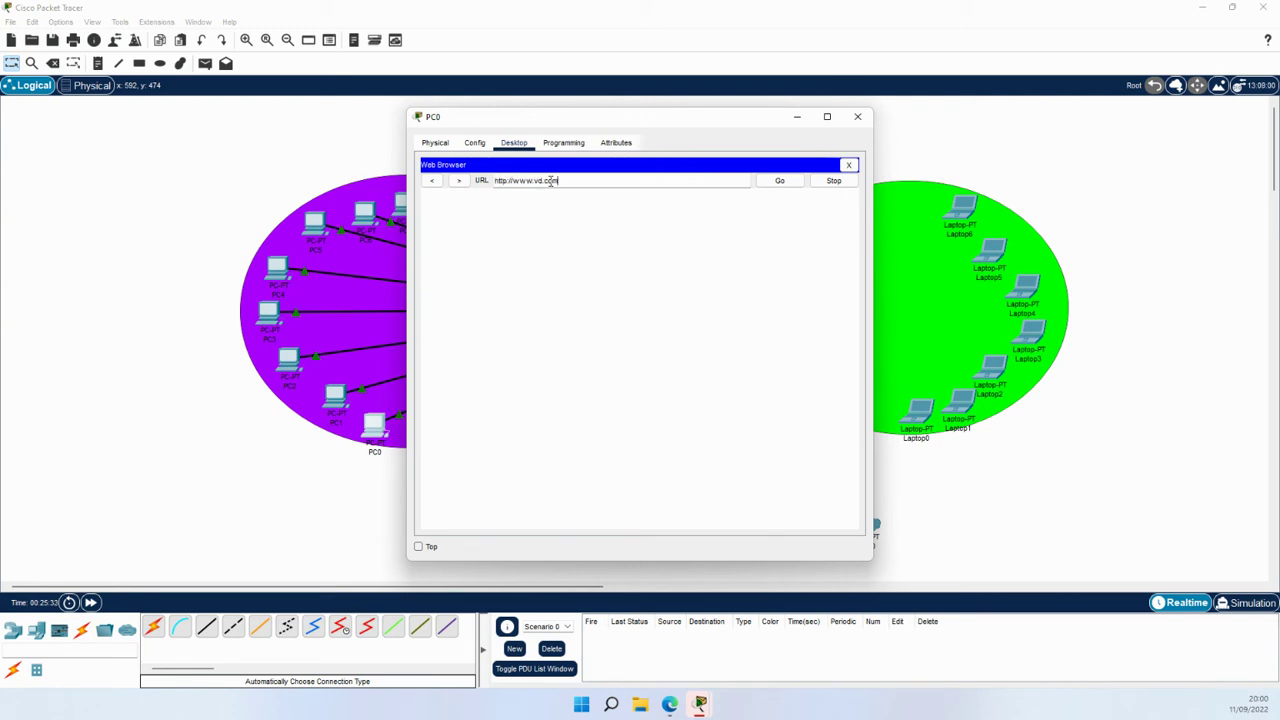
{"action": "key", "text": "Return"}
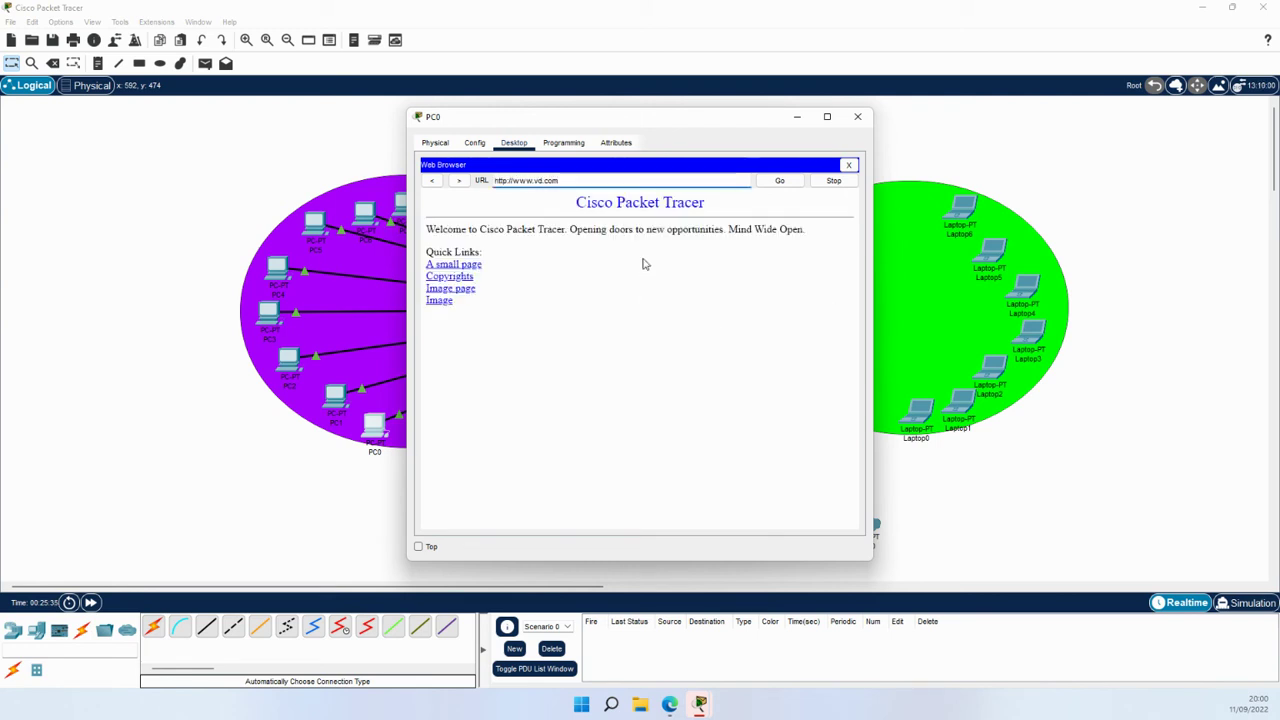
- Open Server0's index.html for editing and change the heading text to 'Virtual Distribution'
{"action": "left_click", "coordinate": [858, 118]}
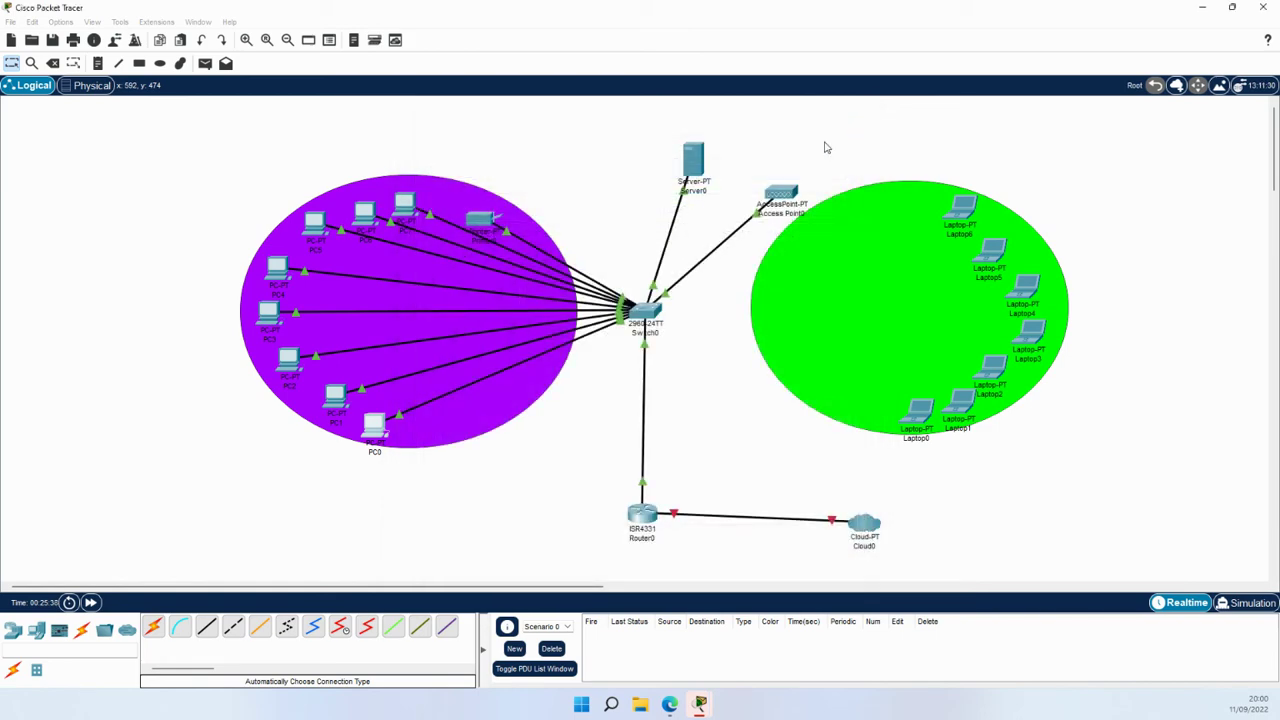
{"action": "left_click", "coordinate": [693, 172]}
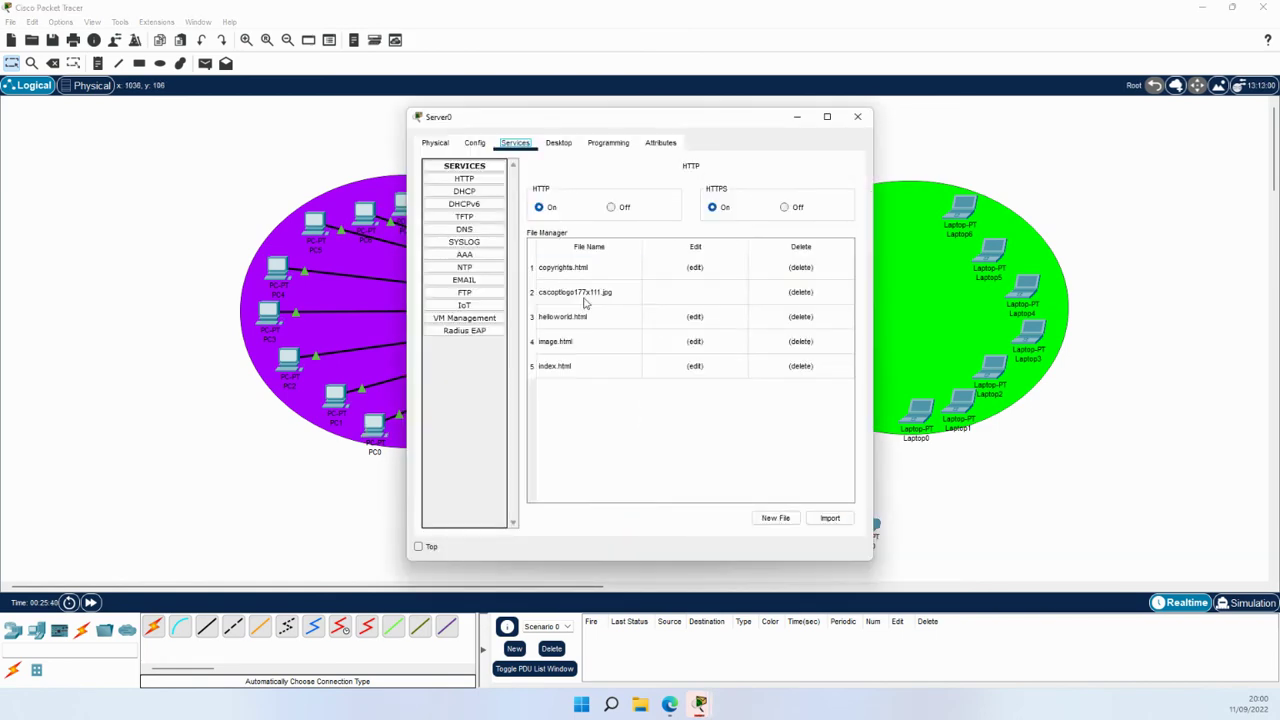
{"action": "left_click", "coordinate": [697, 367]}
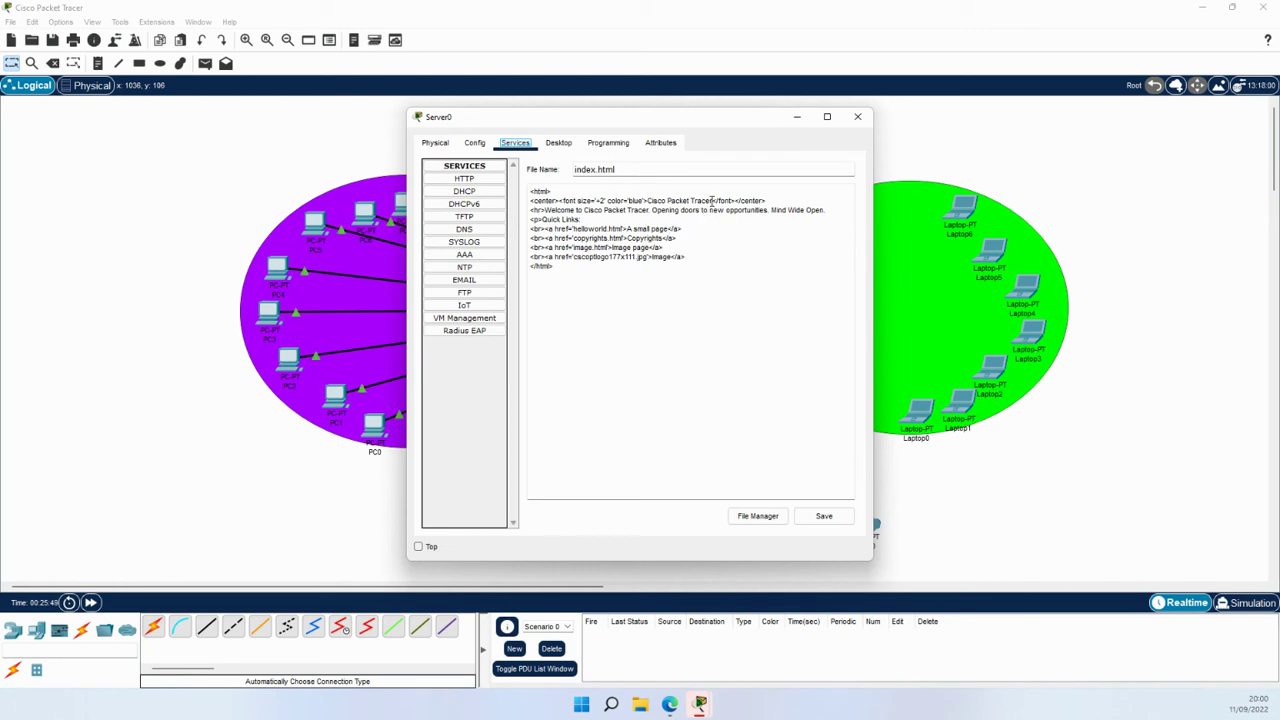
{"action": "left_click_drag", "start_coordinate": [711, 200], "coordinate": [649, 204]}
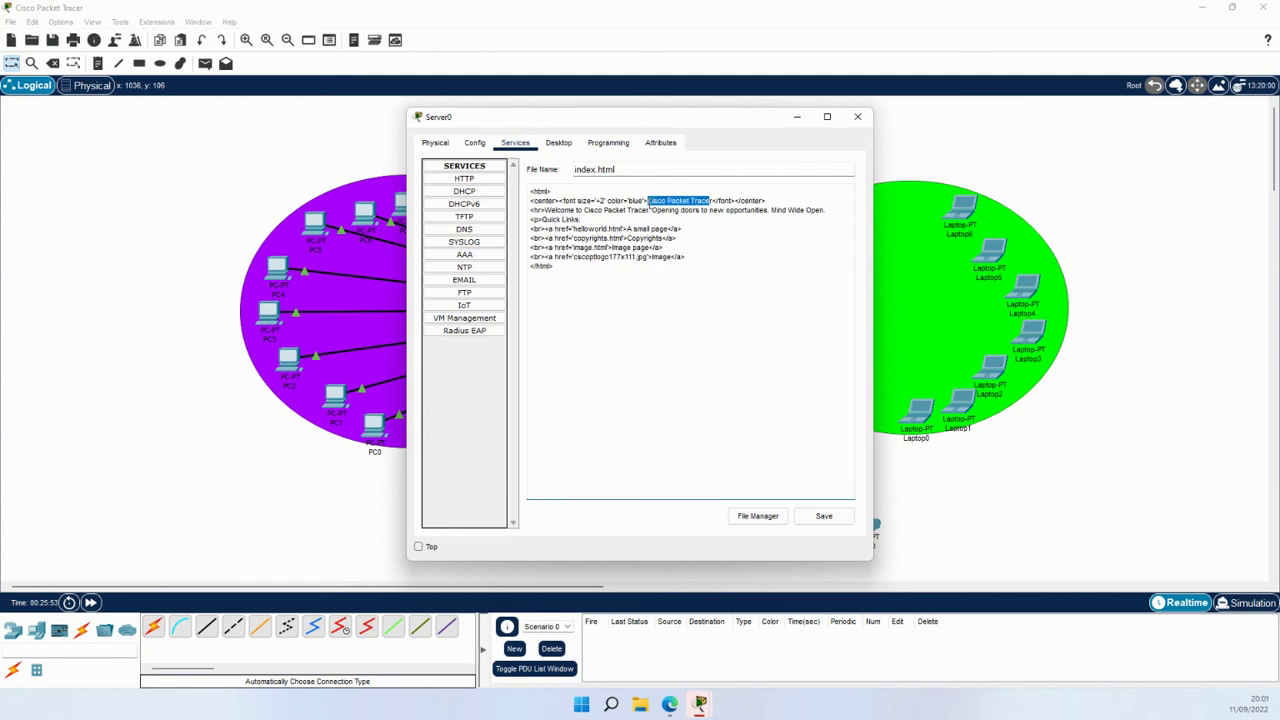
{"action": "type", "text": "Virtual Dr"}
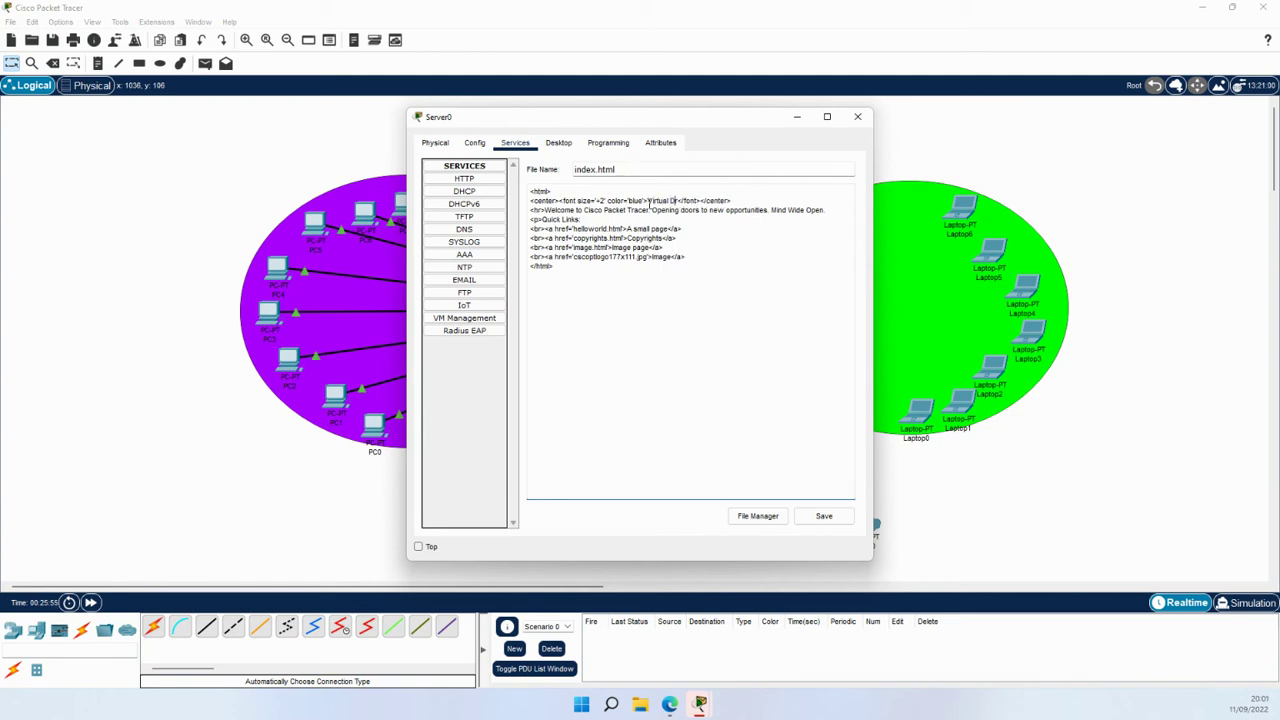
{"action": "type", "text": "istribution"}
- Make the heading colour green, change the welcome to 'my wonderful site!', and save
{"action": "left_click", "coordinate": [644, 201]}
{"action": "key", "text": "BackSpace"}
{"action": "key", "text": "BackSpace"}
{"action": "key", "text": "BackSpace"}
{"action": "key", "text": "BackSpace"}
{"action": "type", "text": "green"}
{"action": "left_click_drag", "start_coordinate": [648, 210], "coordinate": [584, 209]}
{"action": "type", "text": "my wonde"}
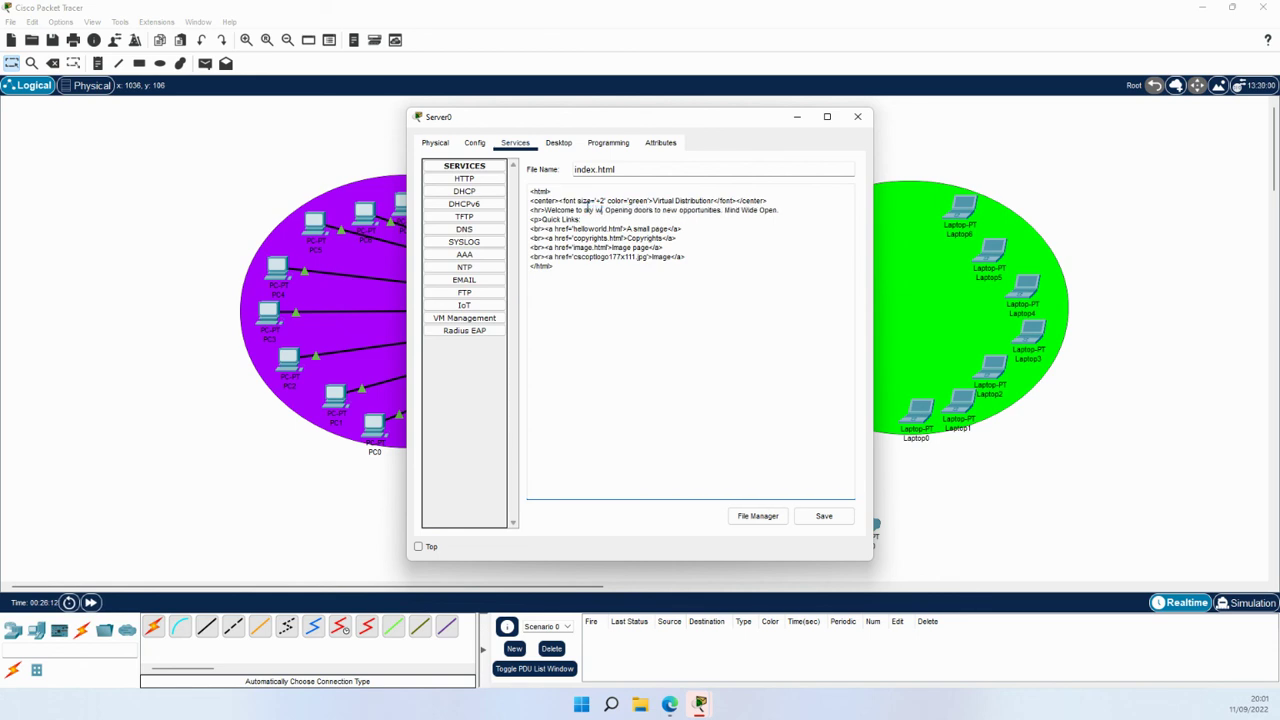
{"action": "type", "text": "rful"}
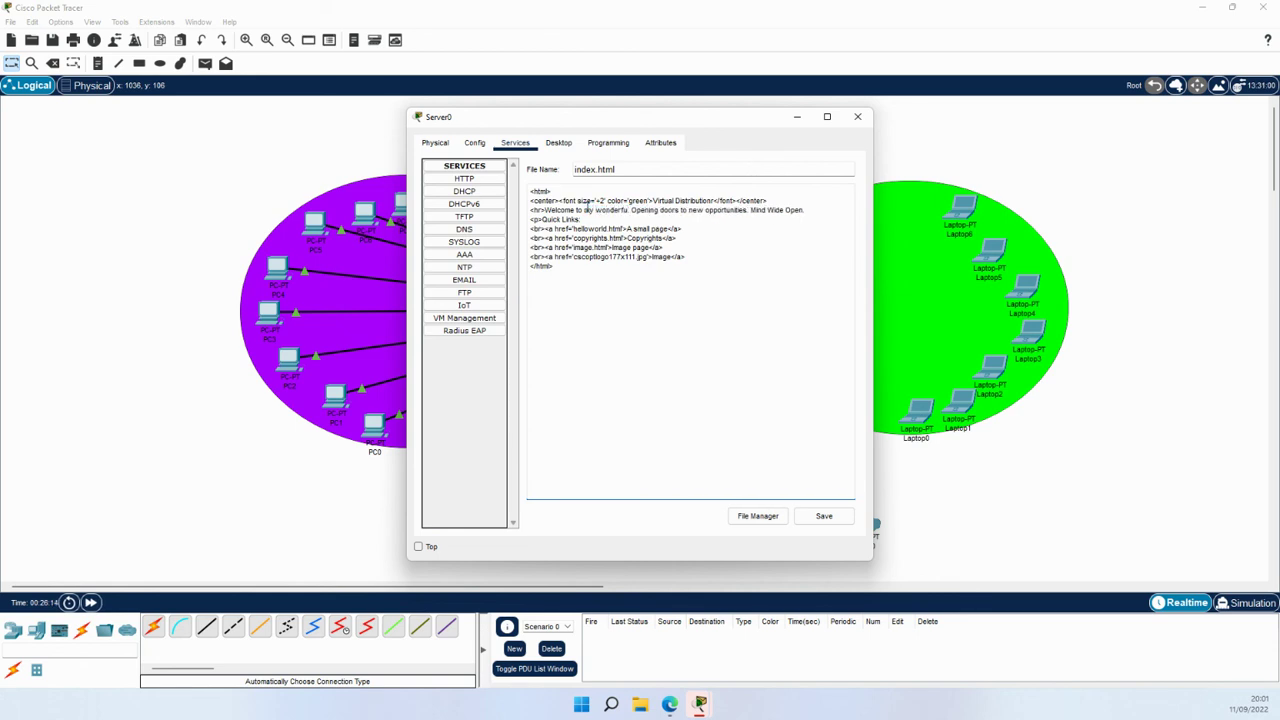
{"action": "type", "text": " s"}
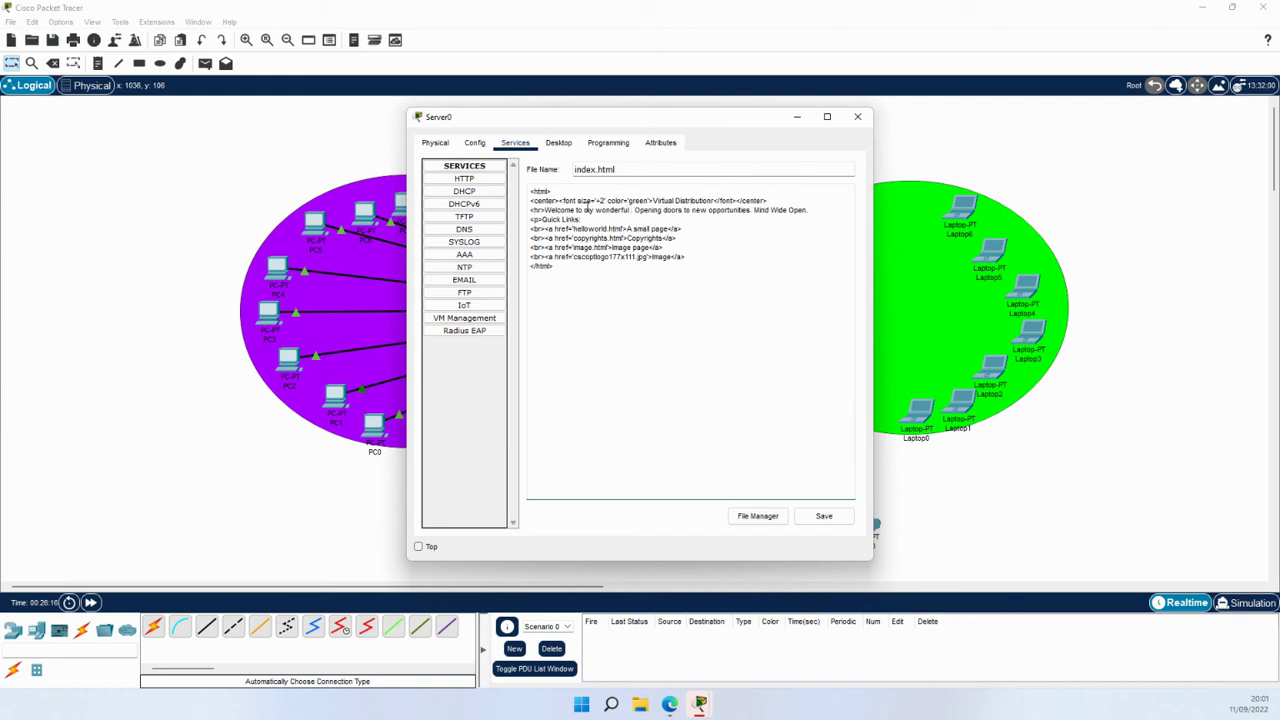
{"action": "type", "text": "it."}
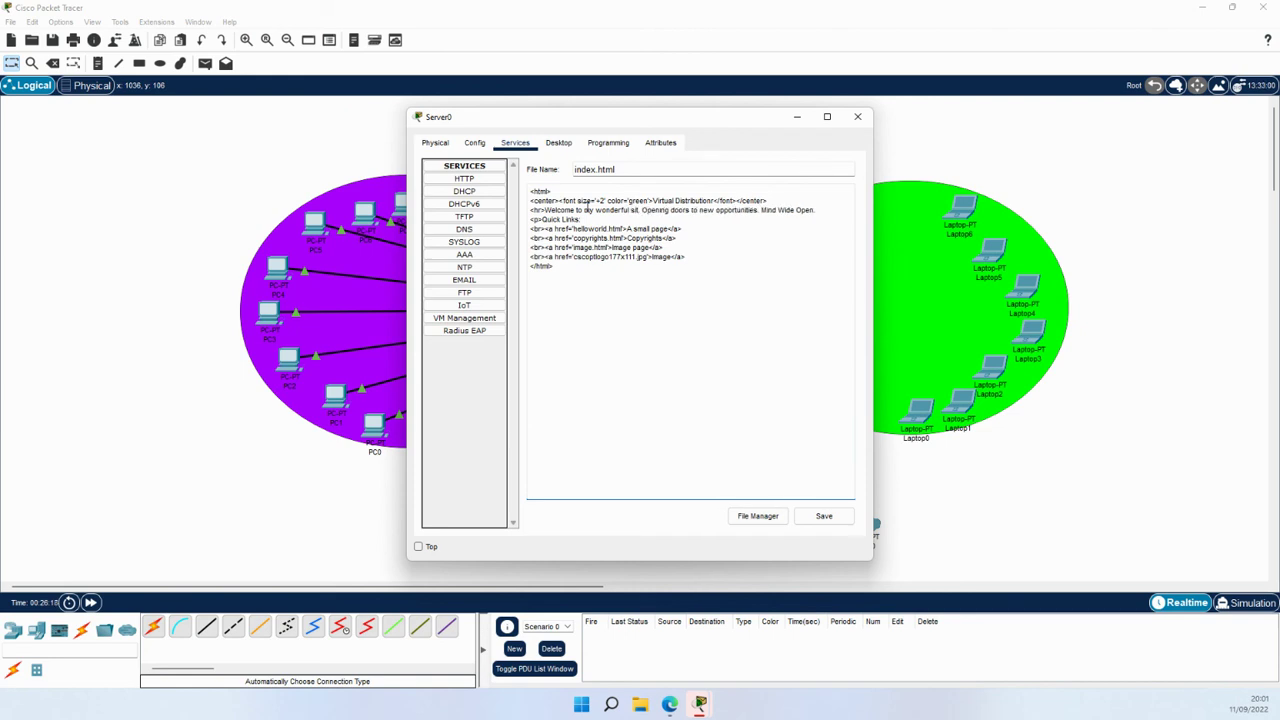
{"action": "type", "text": "e"}
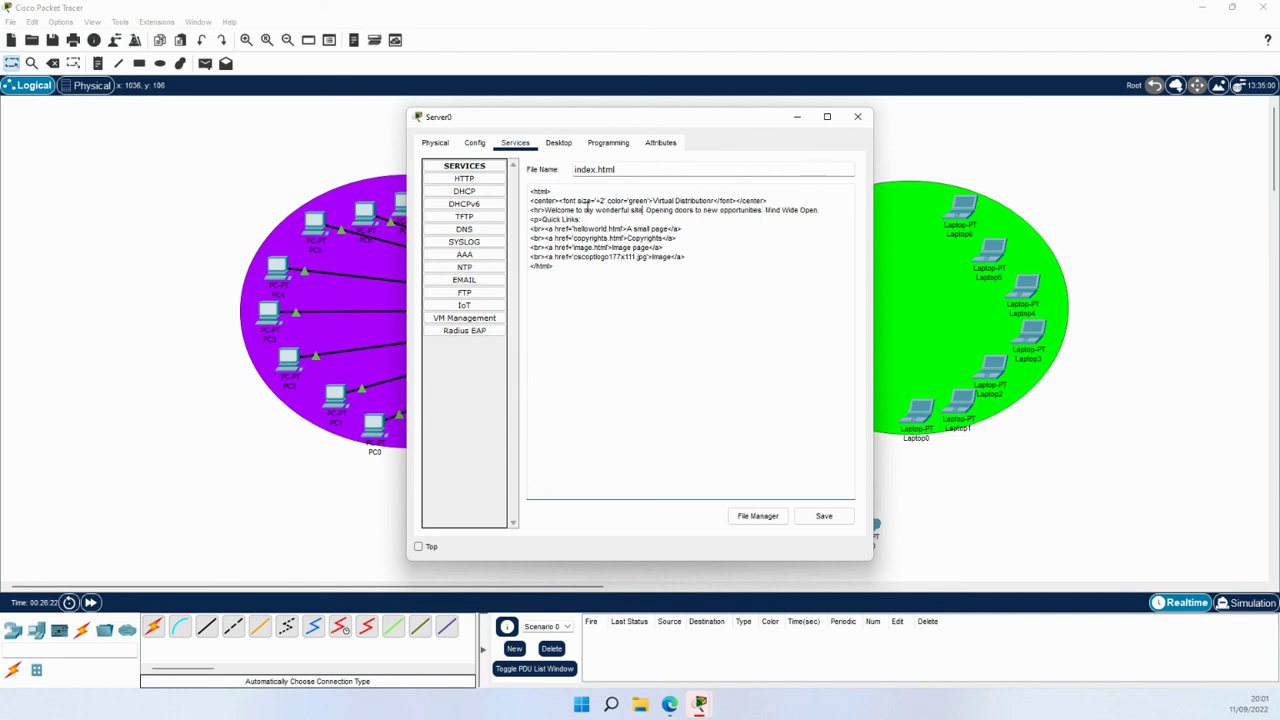
{"action": "type", "text": "!"}
{"action": "left_click", "coordinate": [823, 516]}
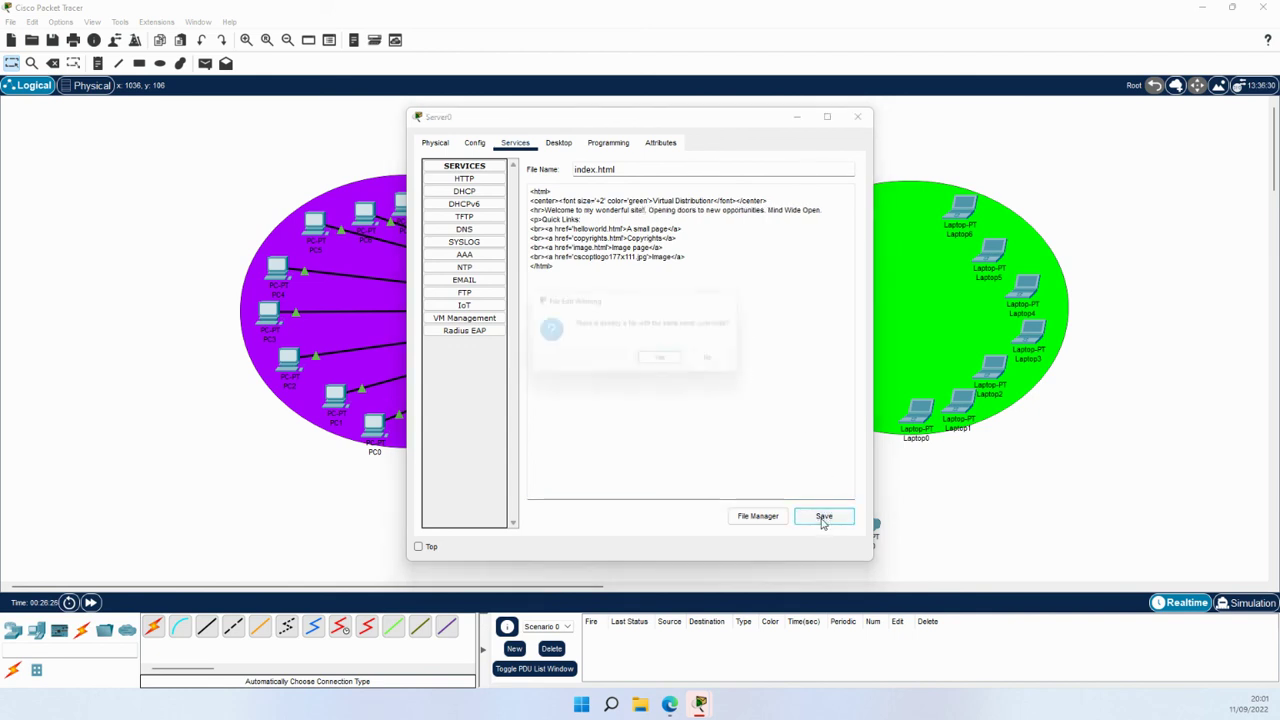
- Confirm overwriting index.html and close Server0's window
{"action": "left_click", "coordinate": [667, 364]}
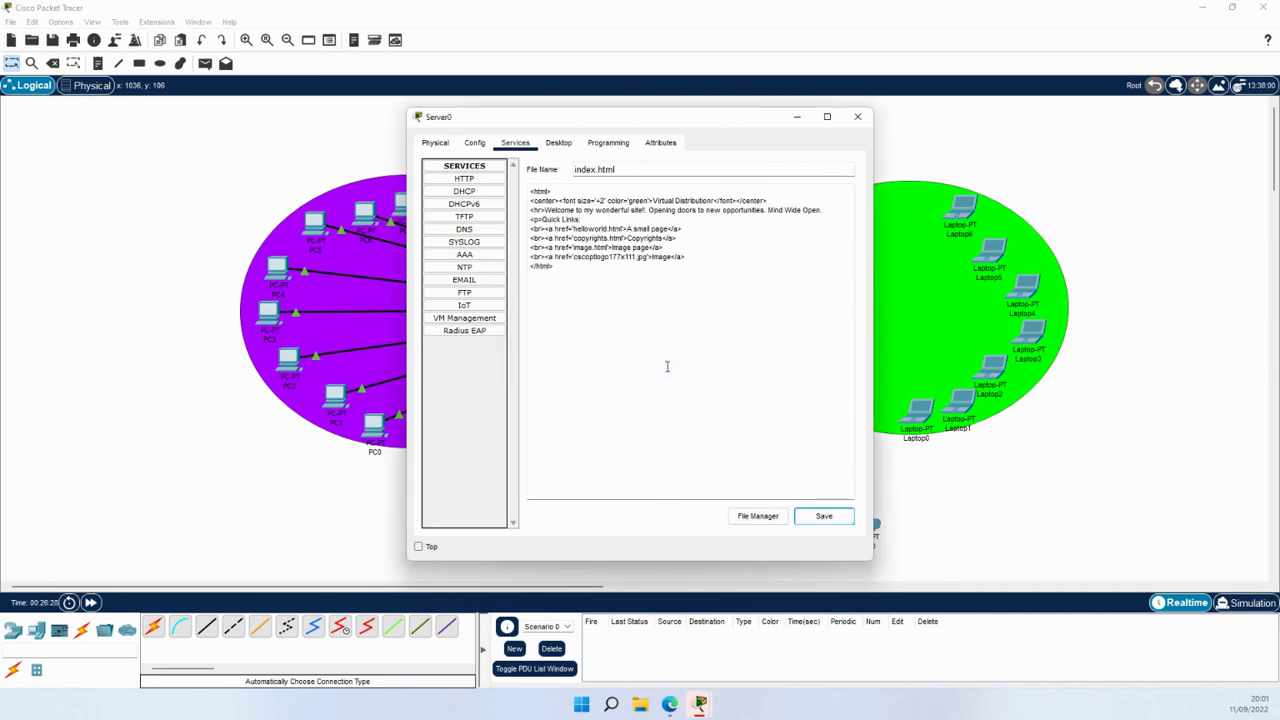
{"action": "left_click", "coordinate": [857, 117]}
{"action": "left_click", "coordinate": [372, 426]}
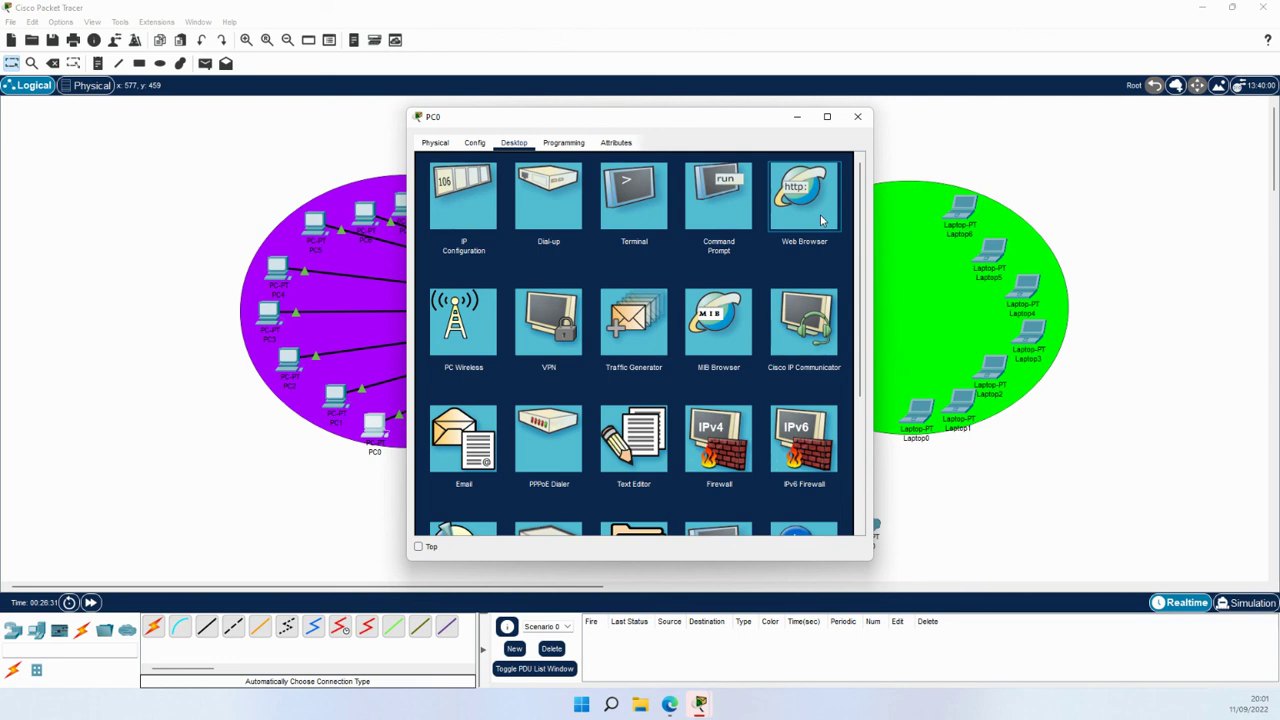
{"action": "left_click", "coordinate": [857, 117]}
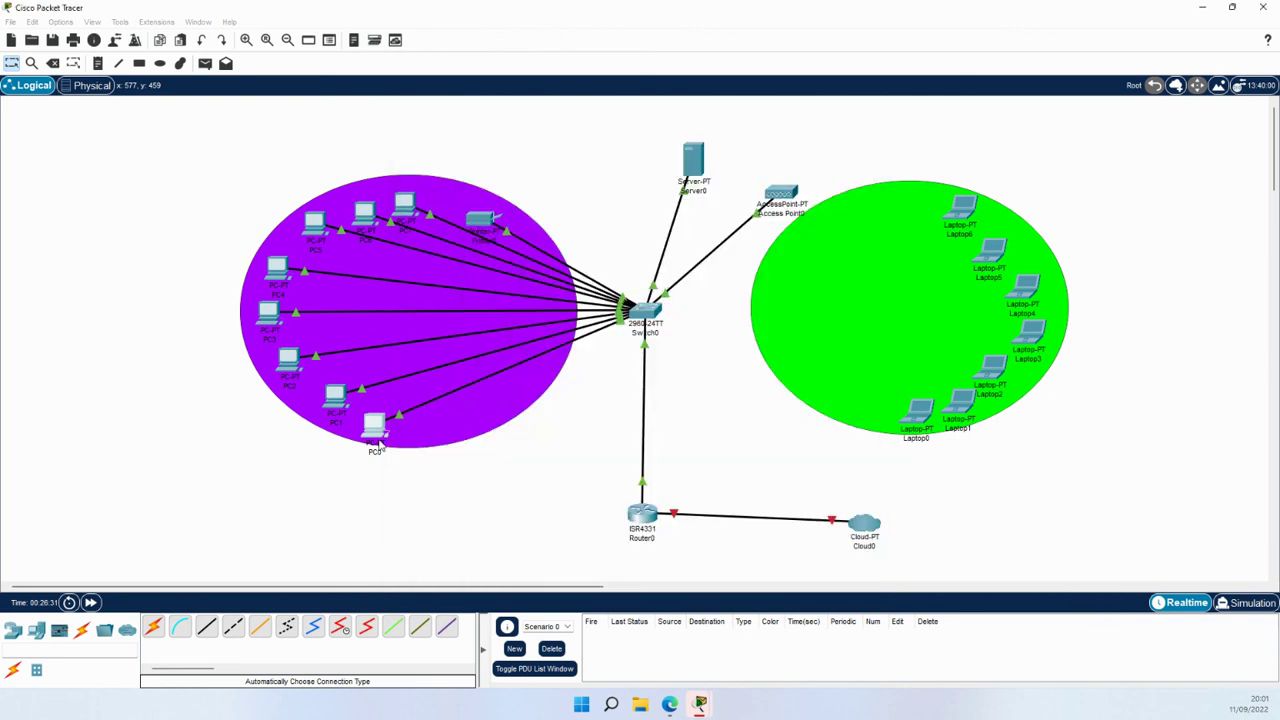
{"action": "left_click", "coordinate": [375, 430]}
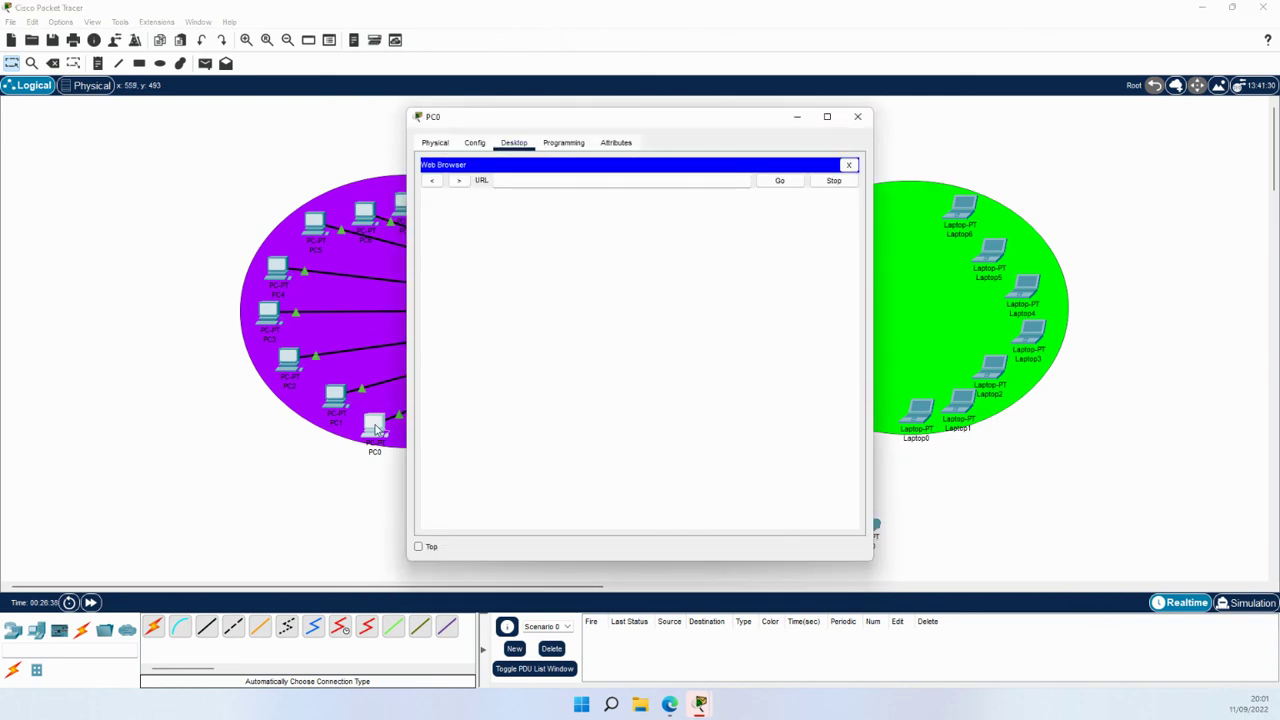
{"action": "left_click", "coordinate": [672, 177]}
{"action": "type", "text": "www.vd.com"}
{"action": "key", "text": "Return"}
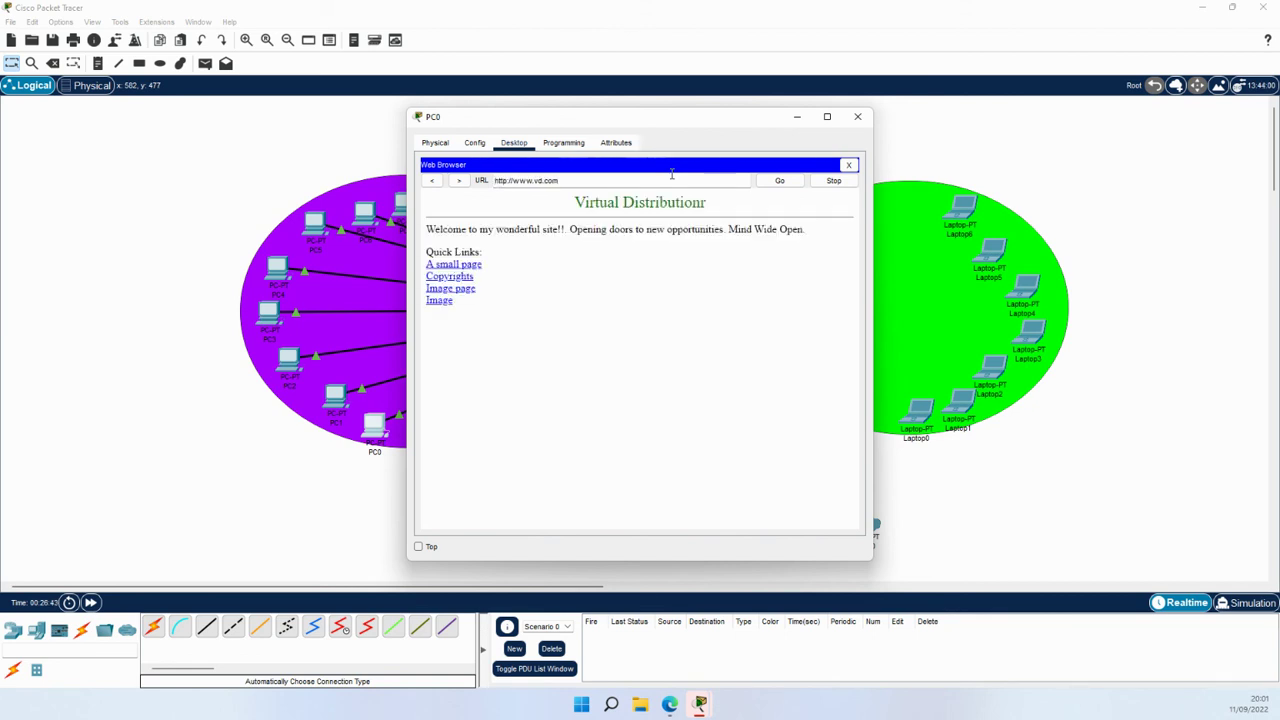